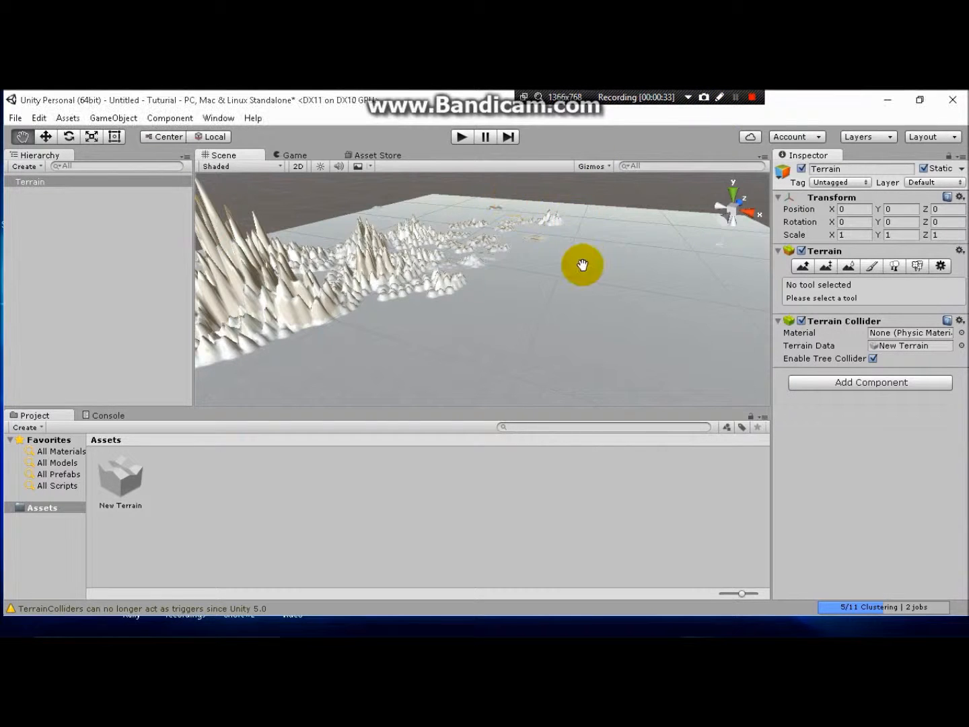
Step: Add a camera to the terrain scene and show its view in the Game view
mouse_move(580, 264)
mouse_down()
mouse_move(516, 232)
mouse_move(547, 220)
mouse_up()
scroll(546, 220, down, 6)
scroll(383, 279, up, 6)
drag(383, 280, 573, 275)
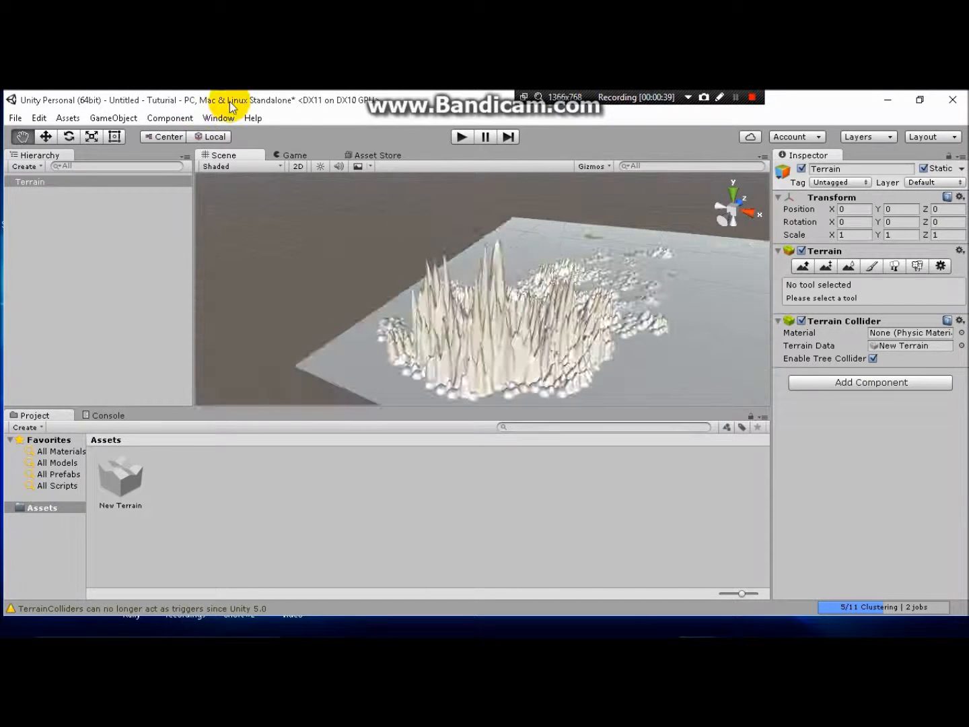
click(291, 156)
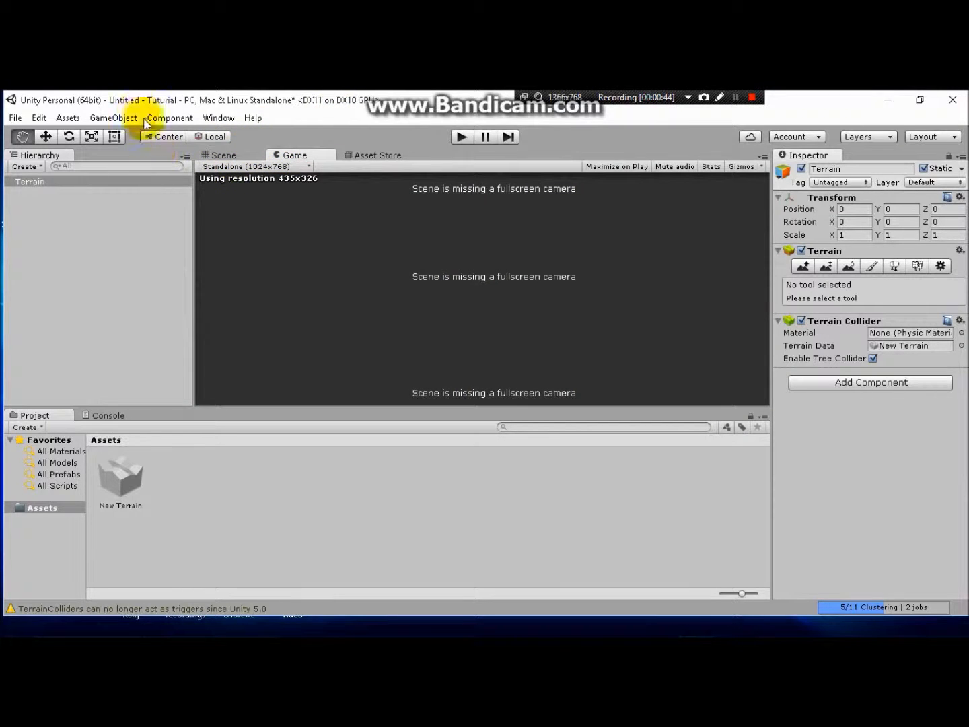
click(109, 121)
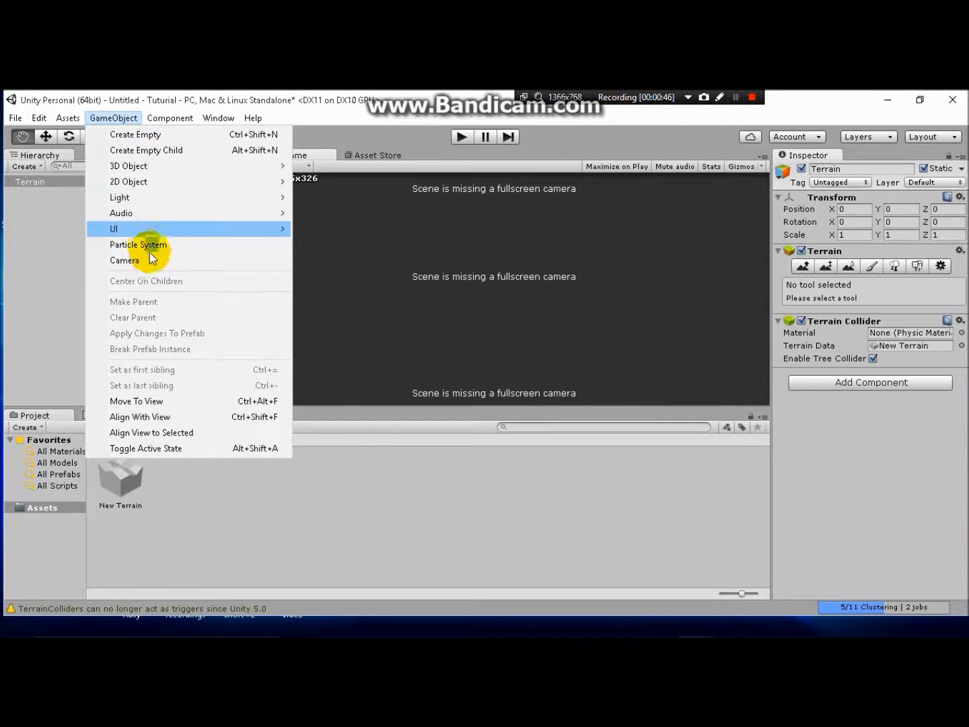
click(172, 259)
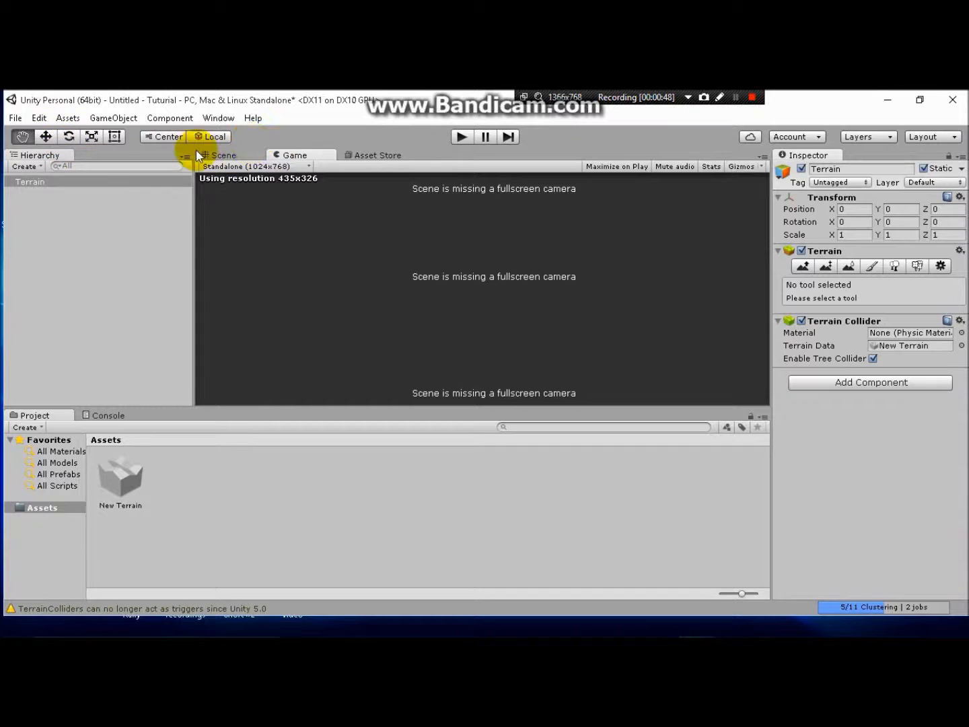
click(554, 334)
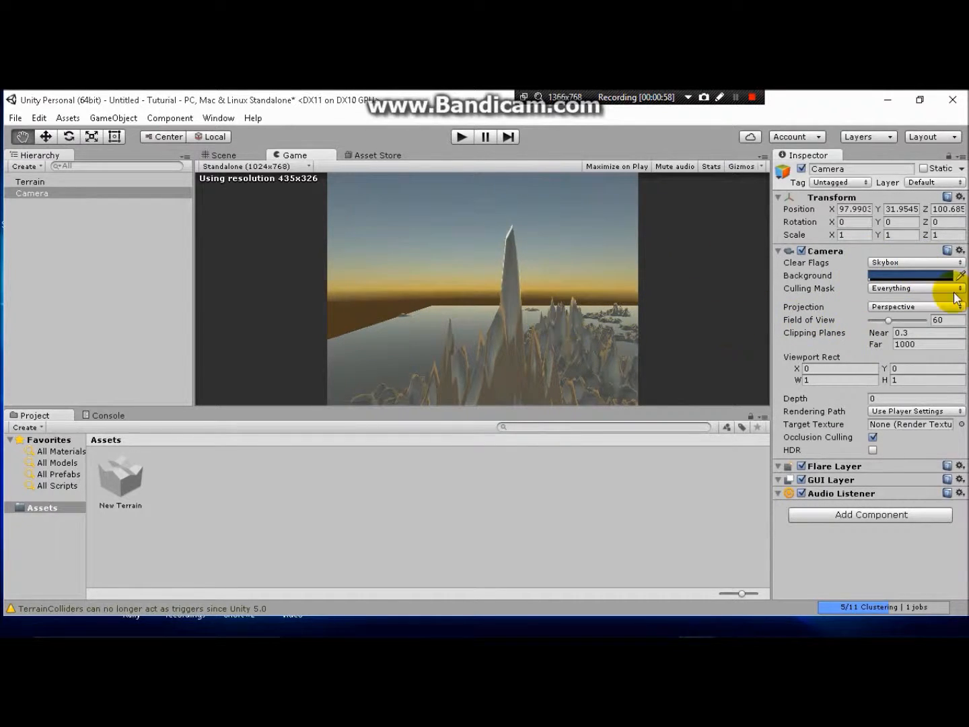
Step: Turn the Camera component off and back on to compare the Game view
click(802, 252)
click(801, 251)
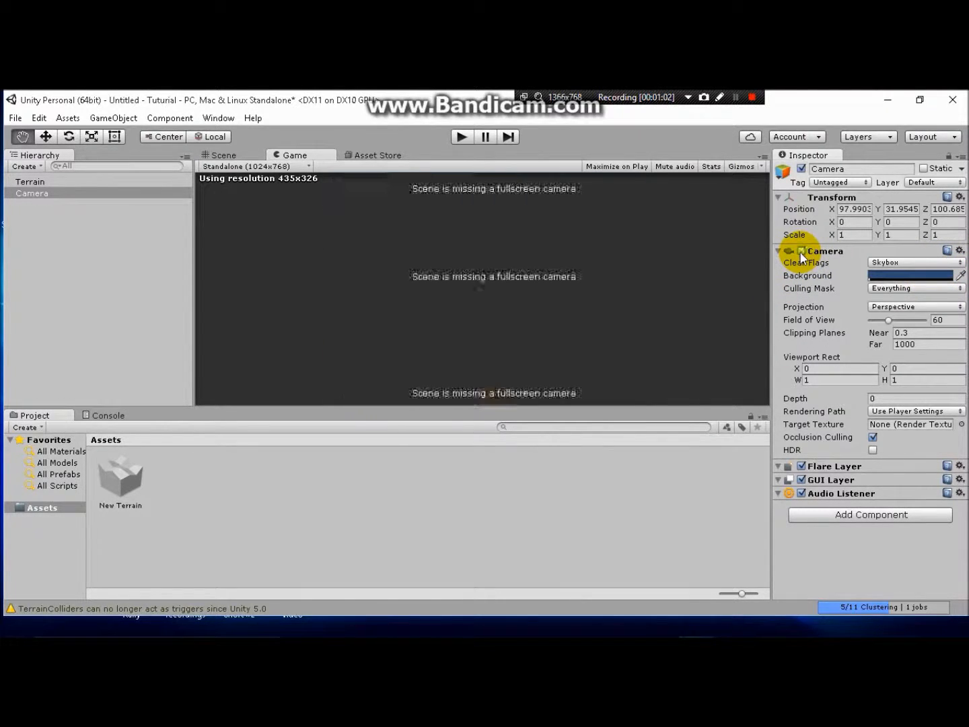
click(802, 251)
click(802, 251)
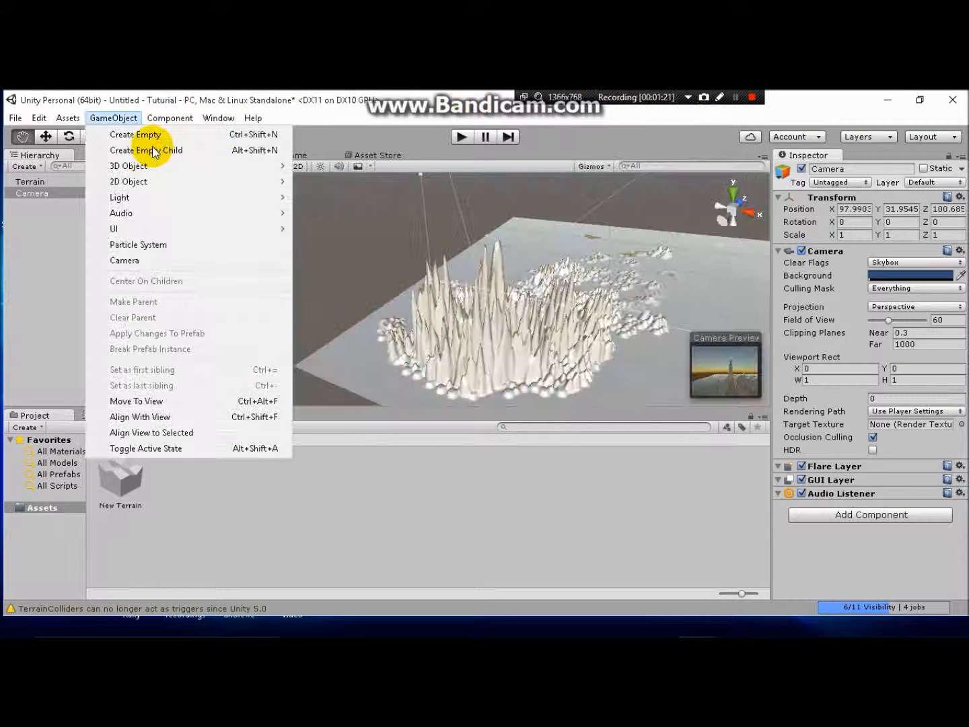
Step: Create a 2D Sprite object in the scene
click(39, 118)
mouse_move(114, 118)
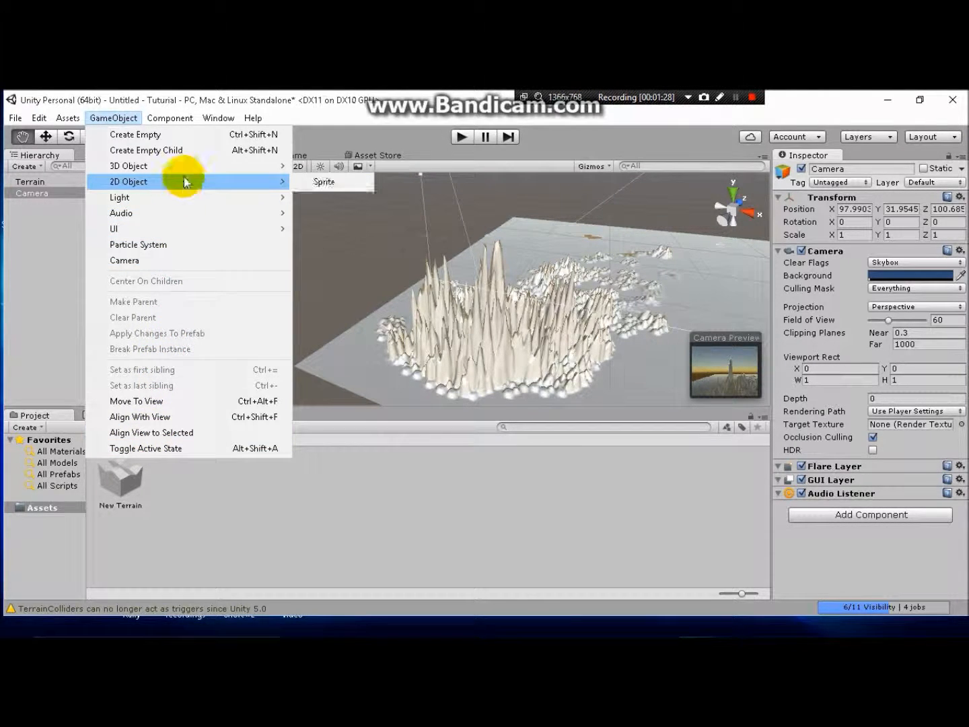
mouse_move(194, 169)
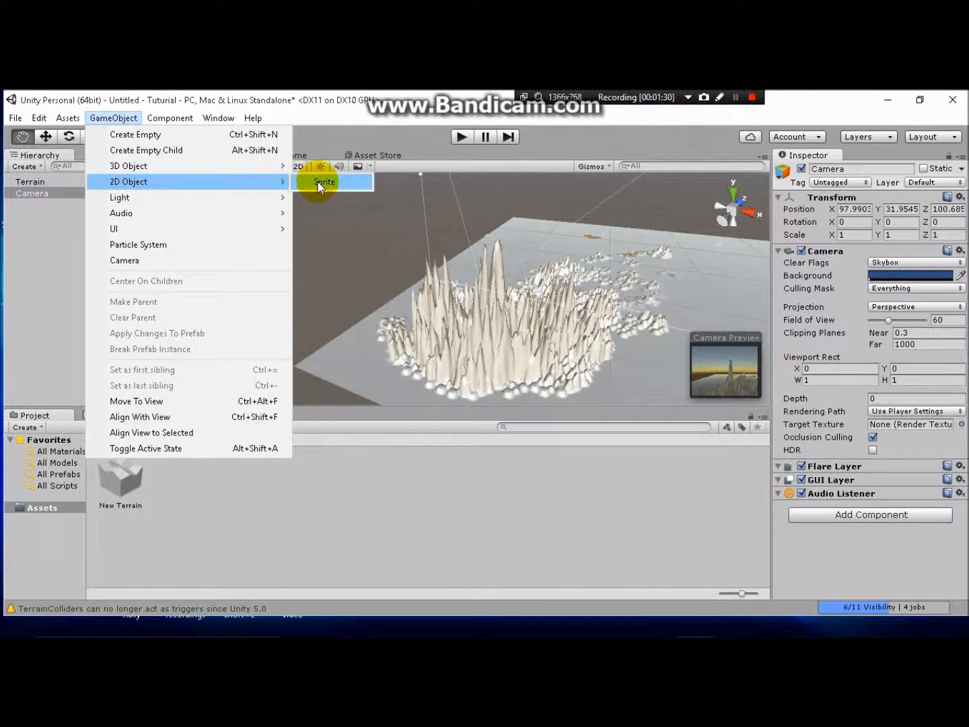
click(429, 433)
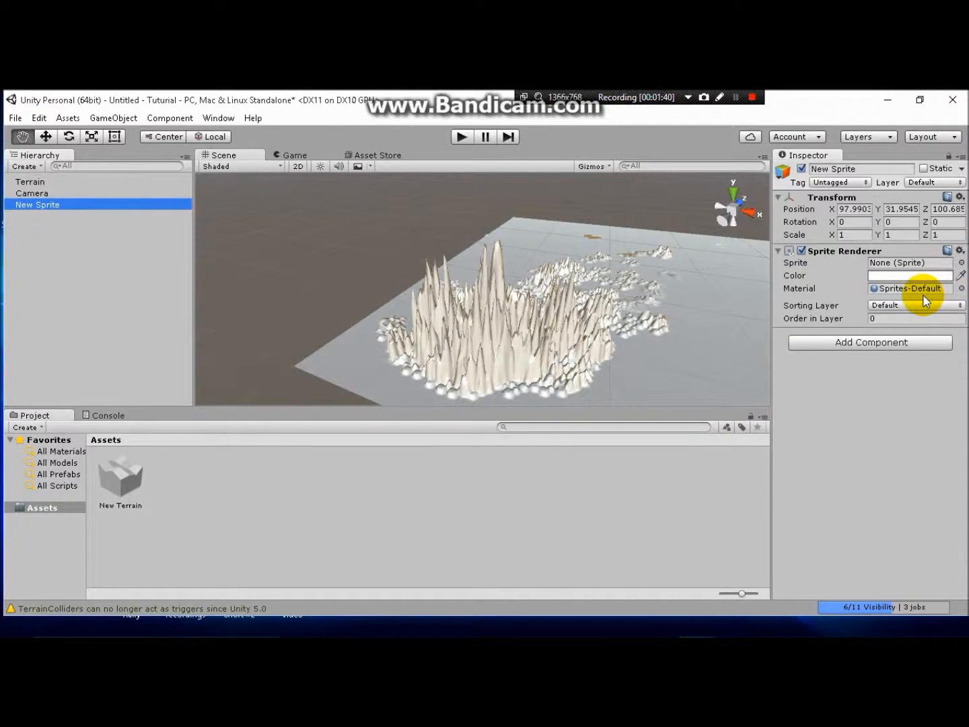
Step: Browse the sprites available for the new sprite's Sprite Renderer without picking one
click(961, 262)
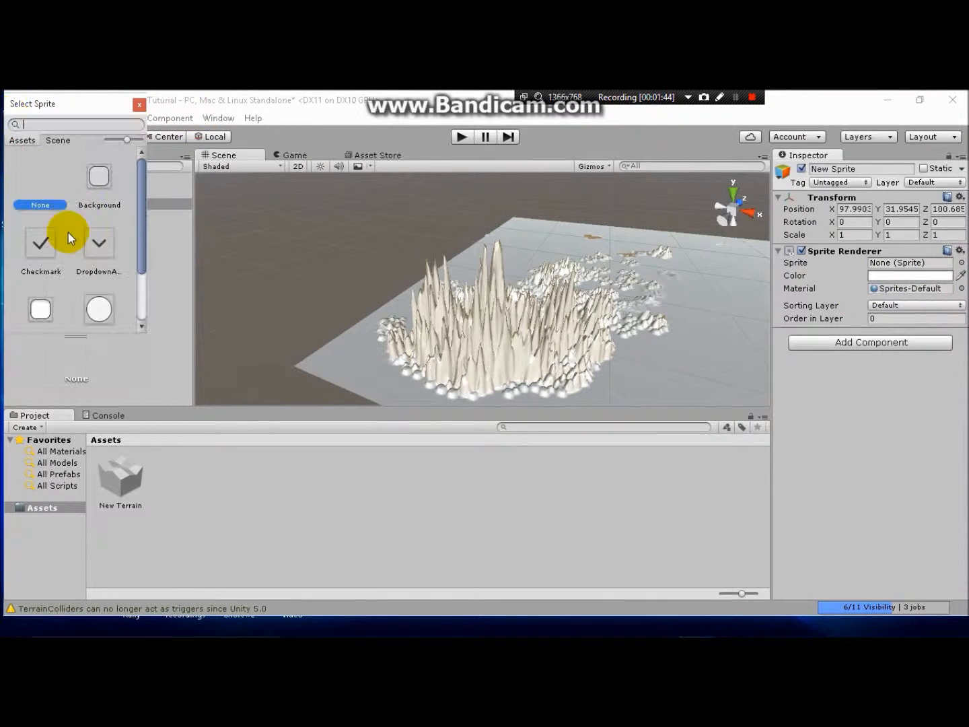
scroll(91, 212, down, 3)
scroll(84, 225, up, 3)
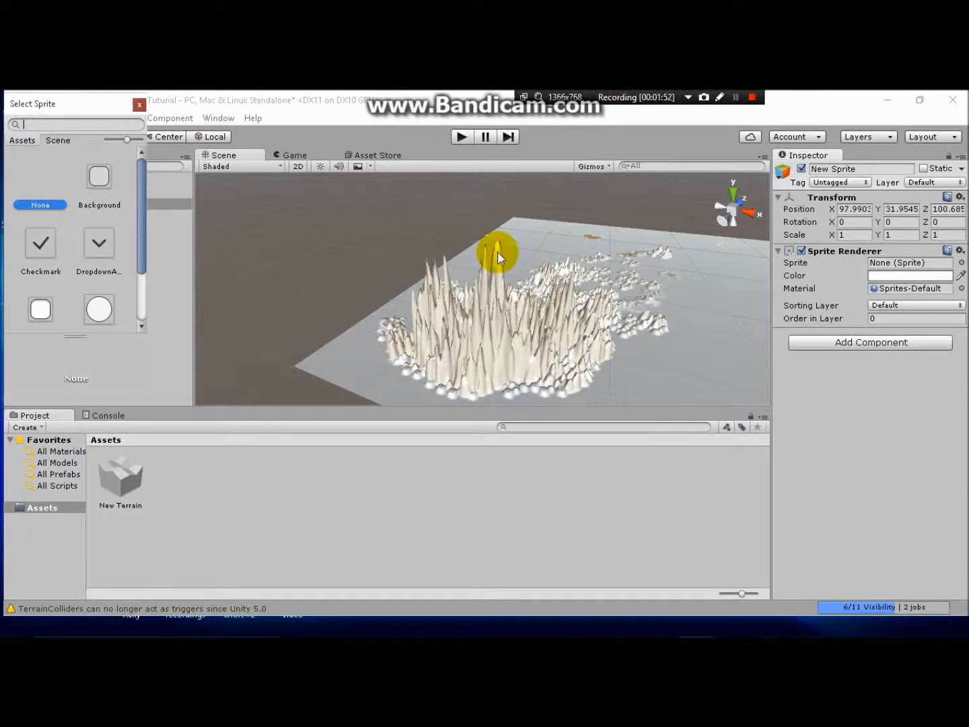
Step: Sample a dark grey (#616161) from the screen as the sprite's color
click(961, 276)
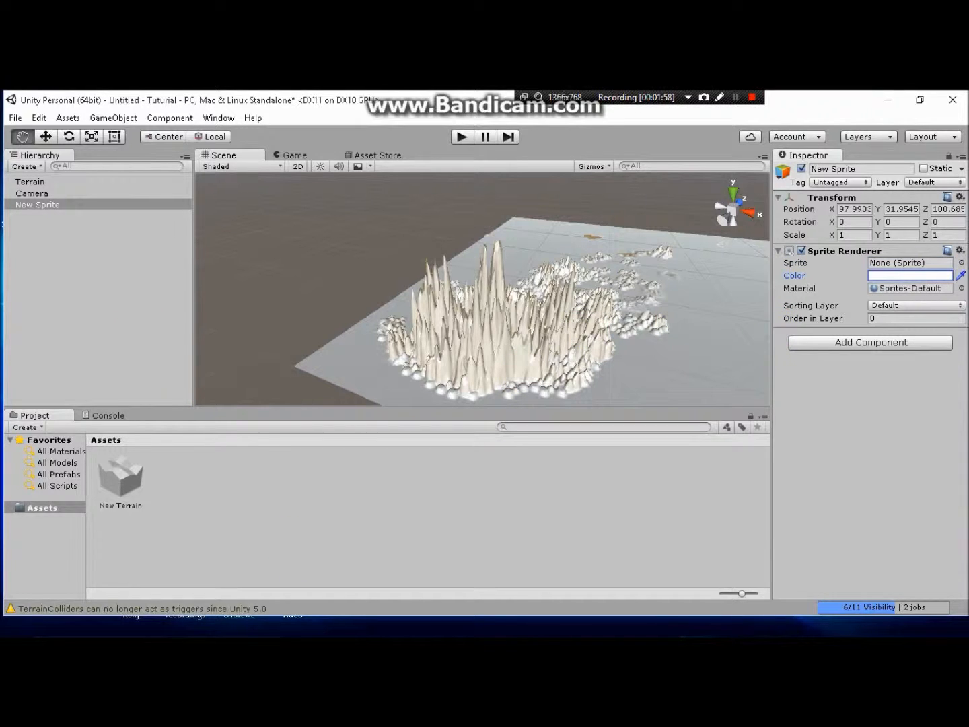
click(962, 276)
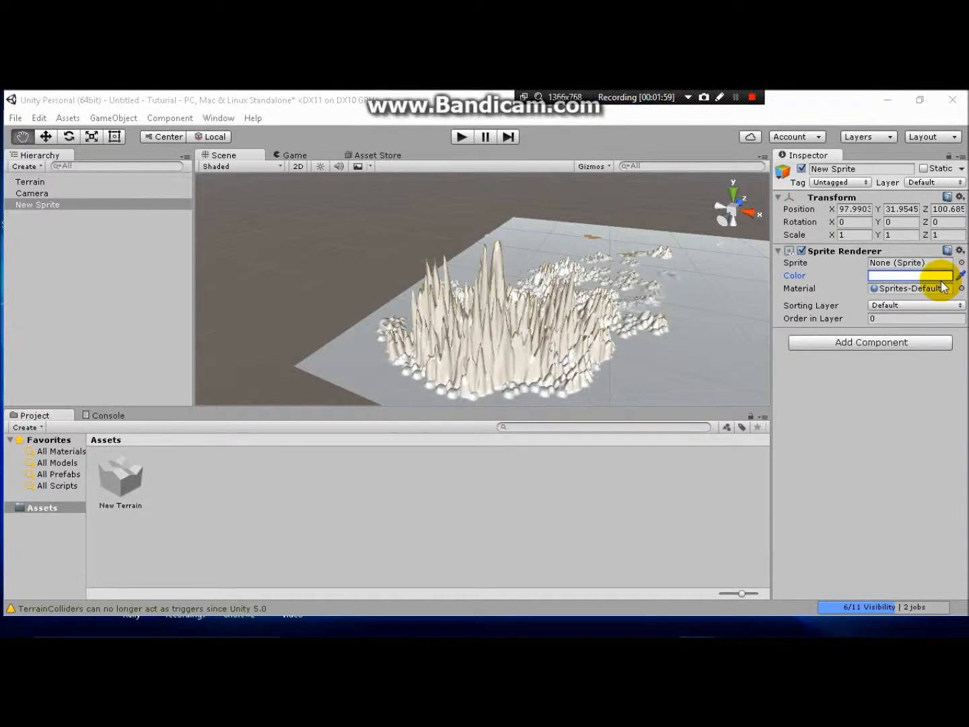
click(862, 292)
click(856, 281)
click(691, 360)
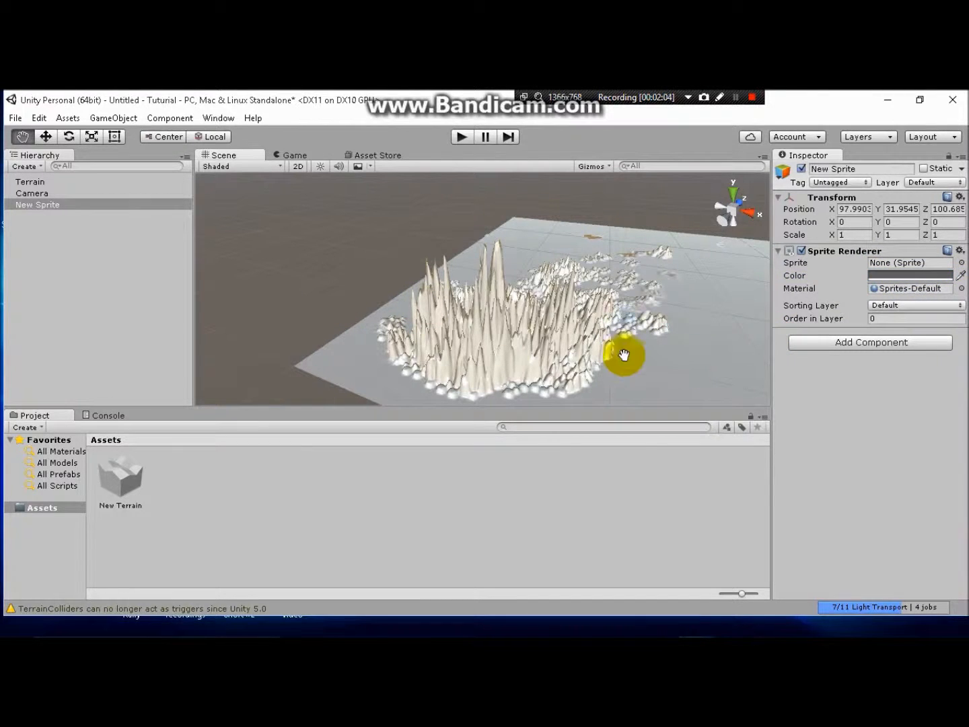
Step: Set the new sprite's color to a bright, fully saturated red
click(926, 276)
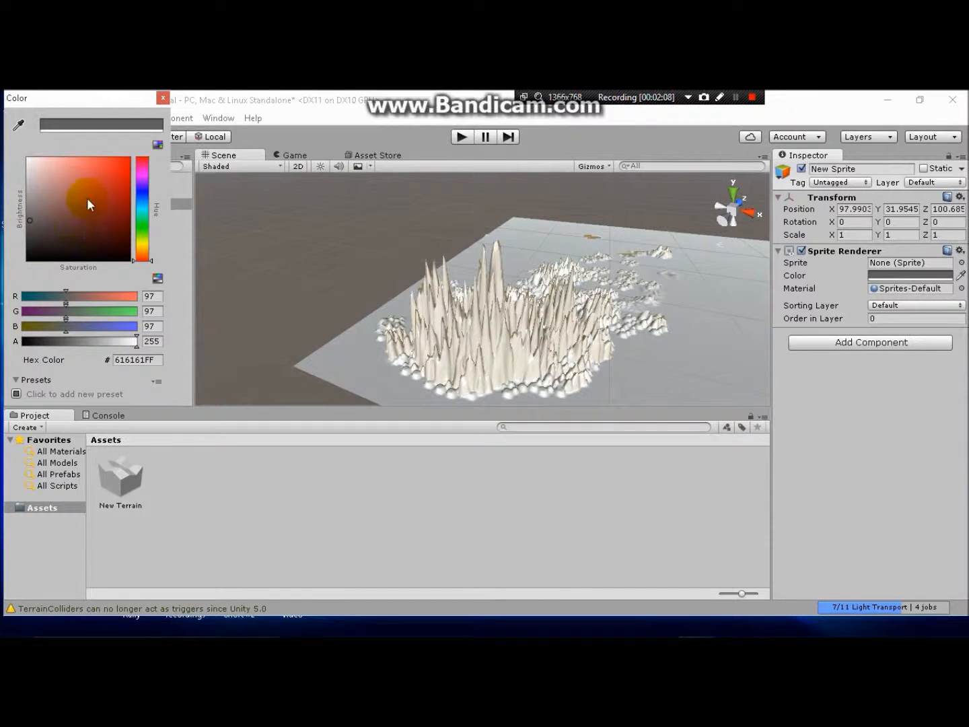
click(127, 163)
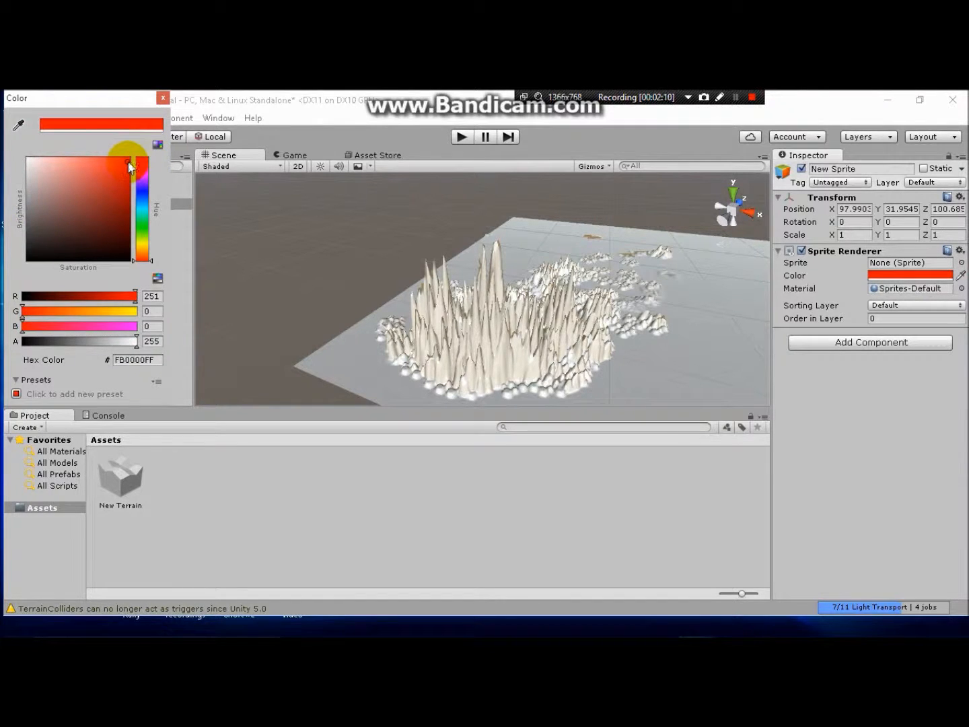
click(130, 160)
click(162, 98)
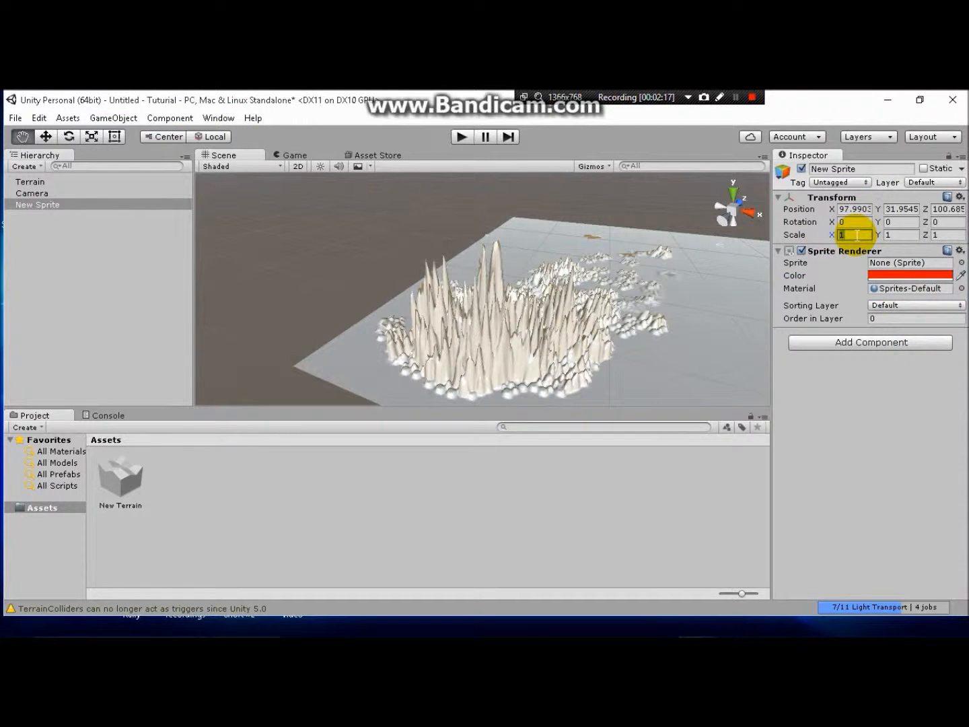
Step: Set the new sprite's scale to 5 on the X, Y and Z axes
text(5)
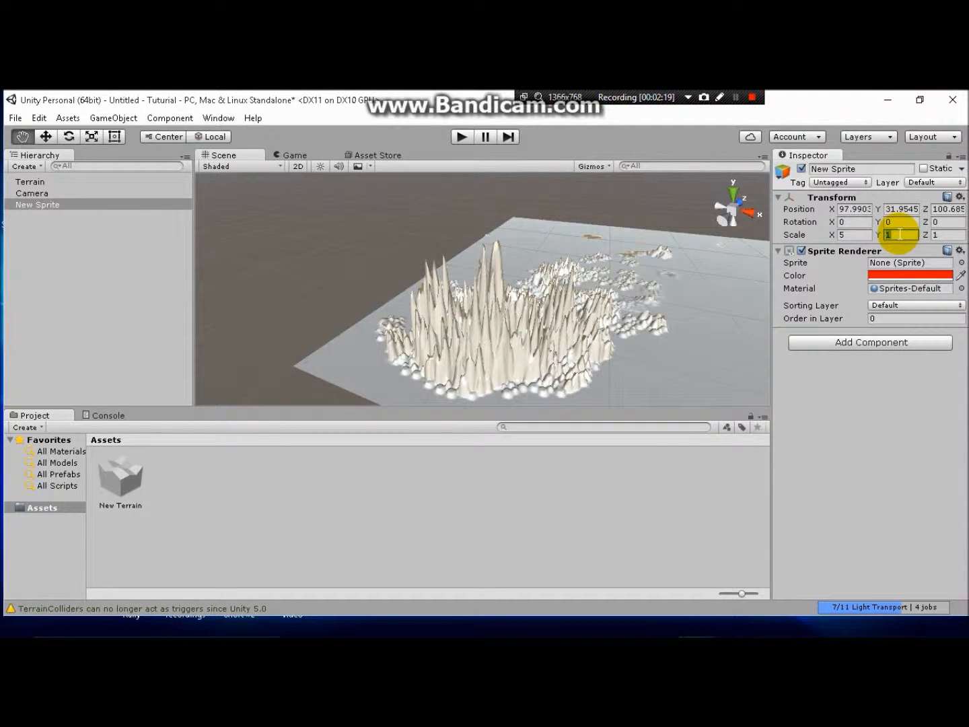
text(55)
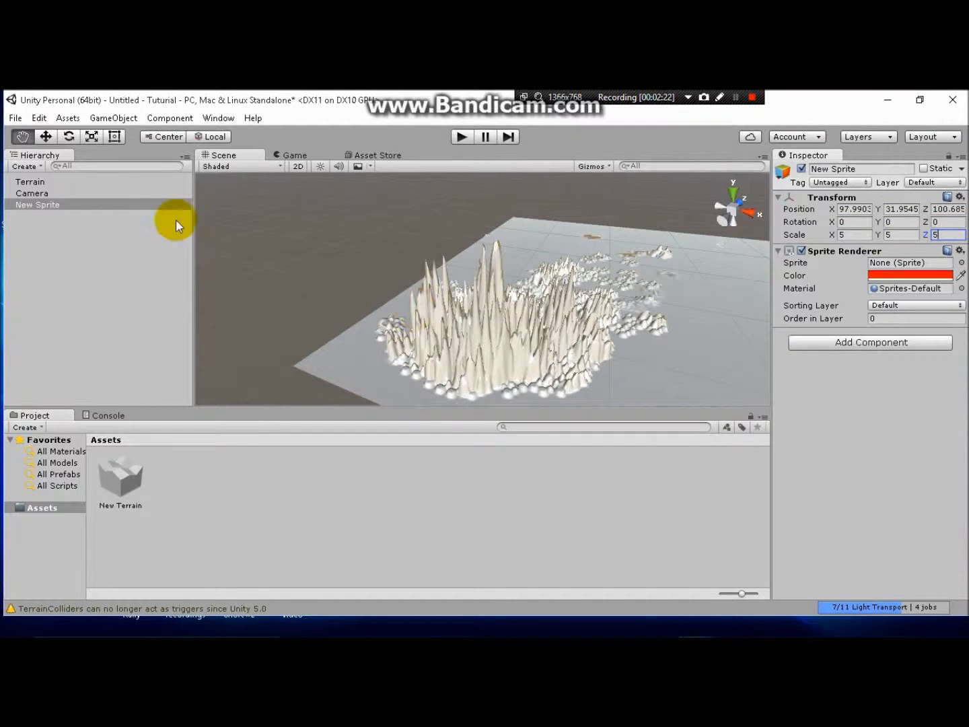
drag(497, 275, 422, 269)
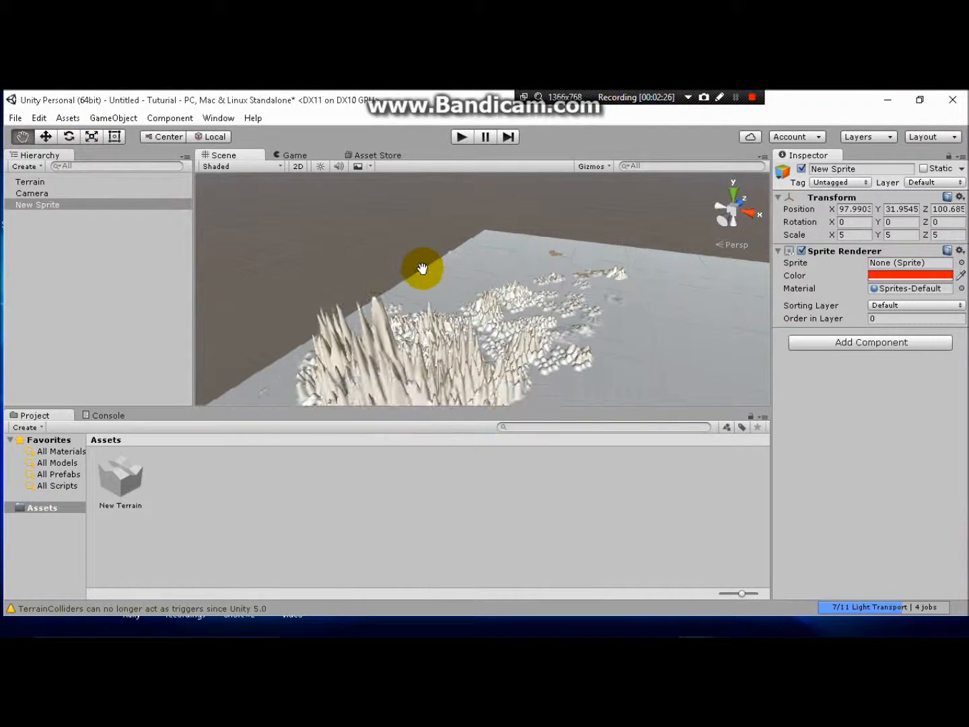
Step: Browse the materials available for the Sprite Renderer, keeping Sprites-Default
click(962, 288)
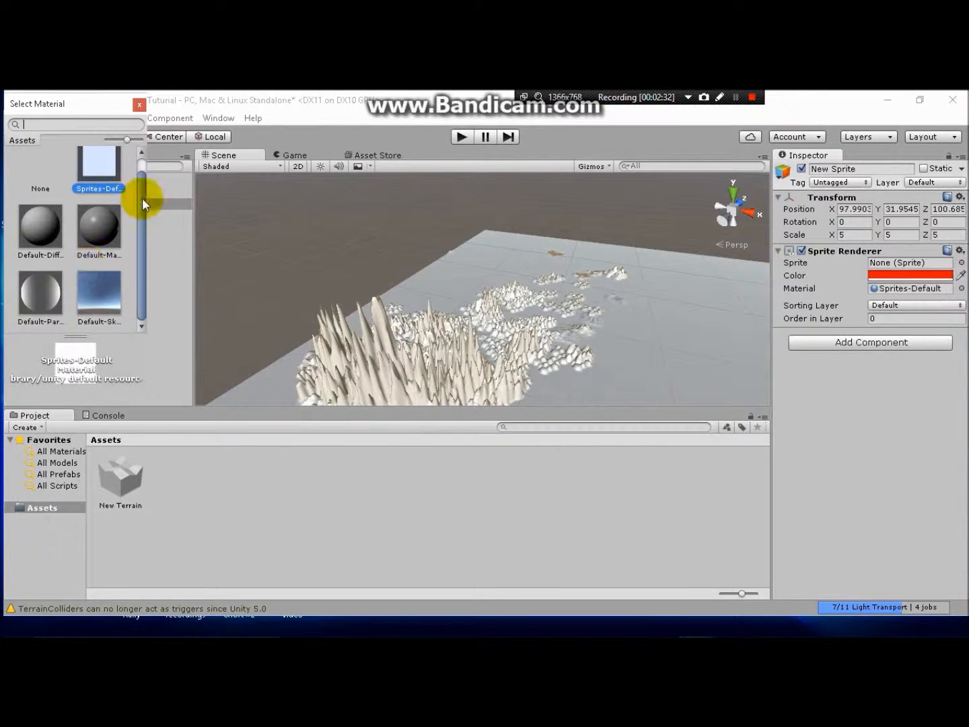
click(139, 103)
Step: Switch the Scene view to isometric projection and set the new sprite's Y position to 10
scroll(643, 323, up, 2)
drag(643, 323, 645, 253)
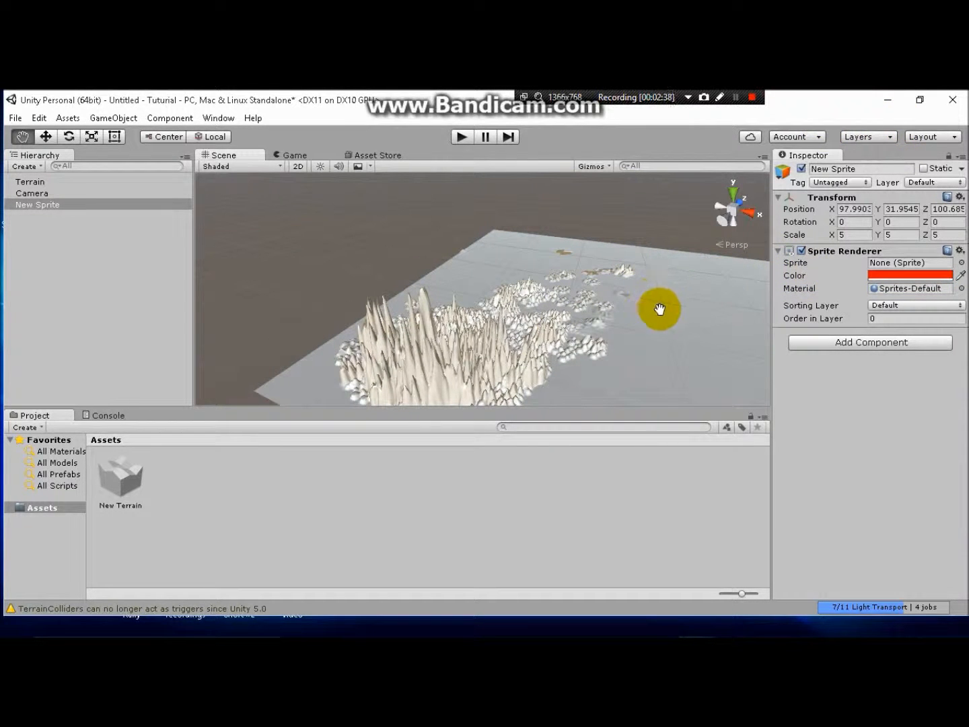
scroll(674, 310, up, 3)
click(730, 250)
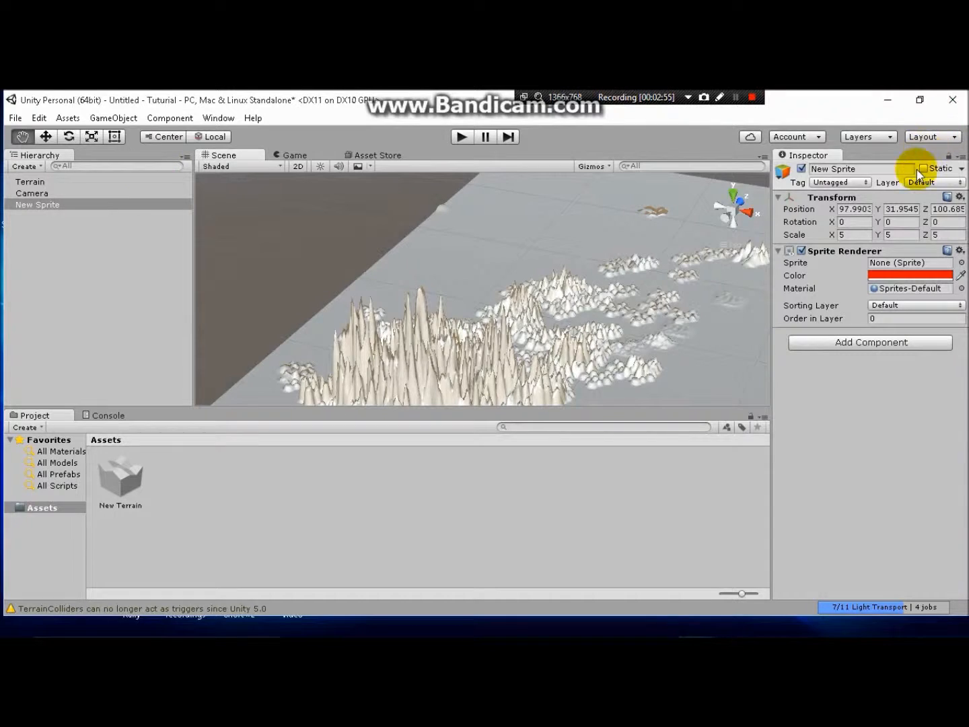
click(902, 209)
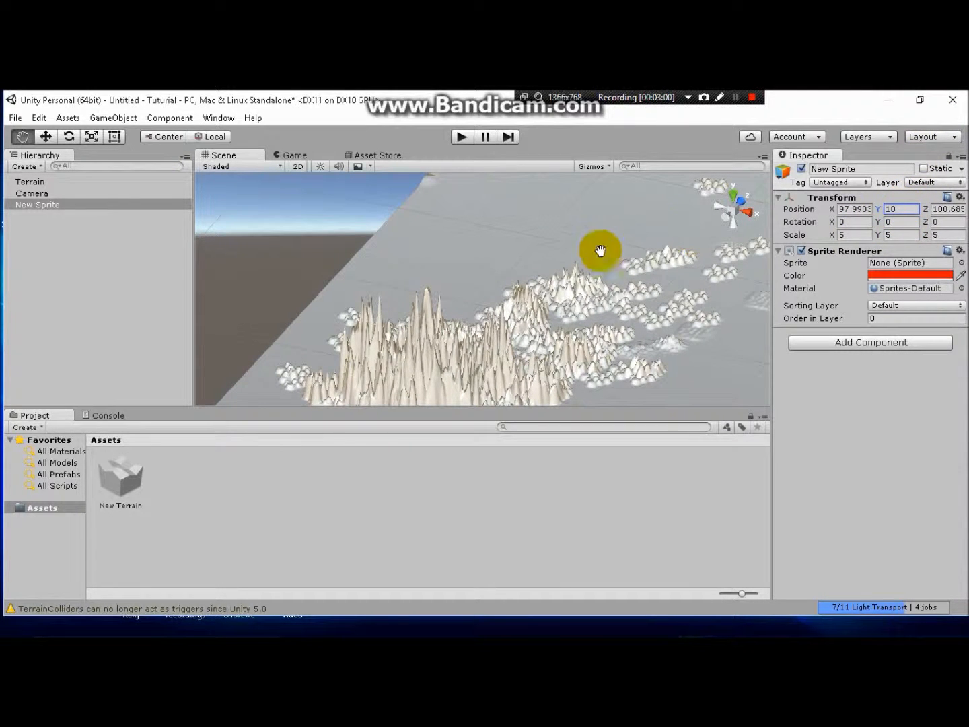
Step: Check the camera's view in the Game view and set the camera's Y position to 10
drag(571, 394, 523, 307)
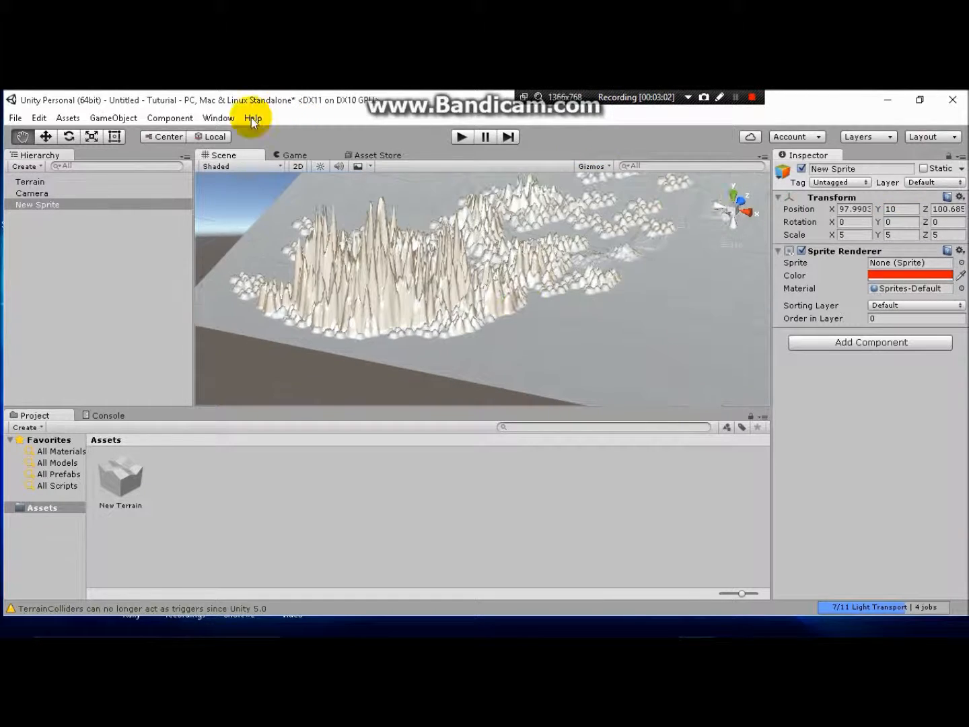
click(293, 155)
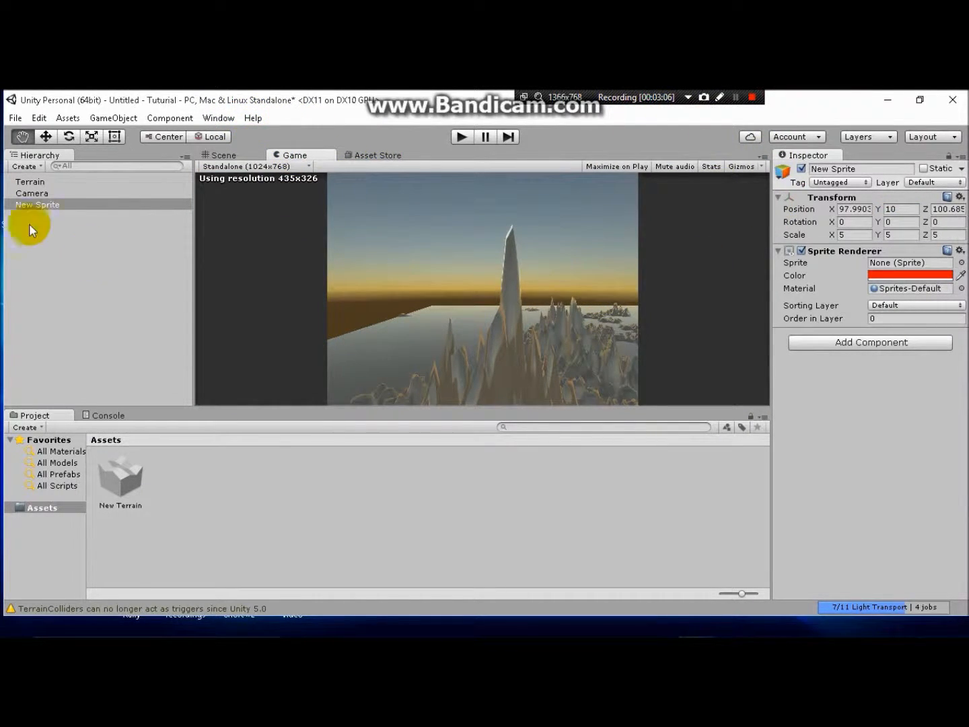
click(37, 193)
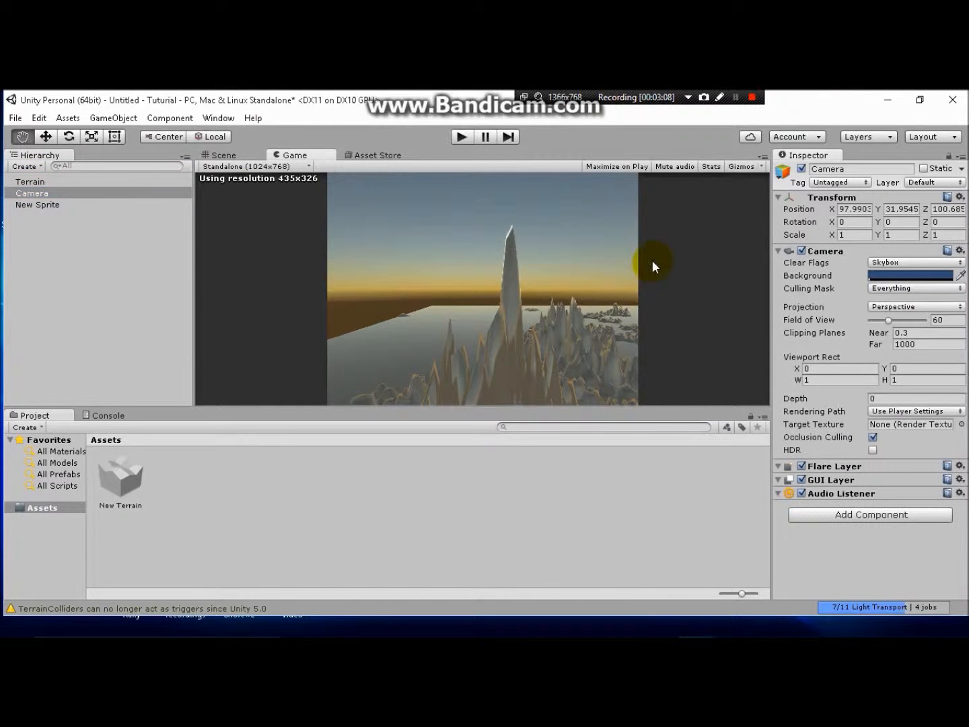
click(217, 154)
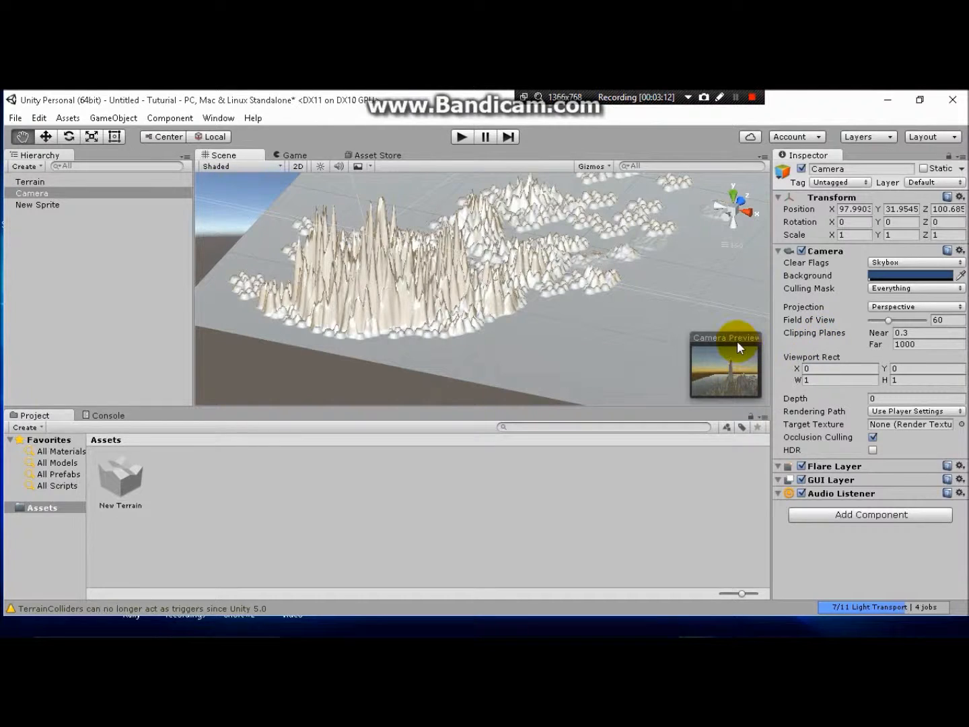
alt+drag(640, 327, 753, 222)
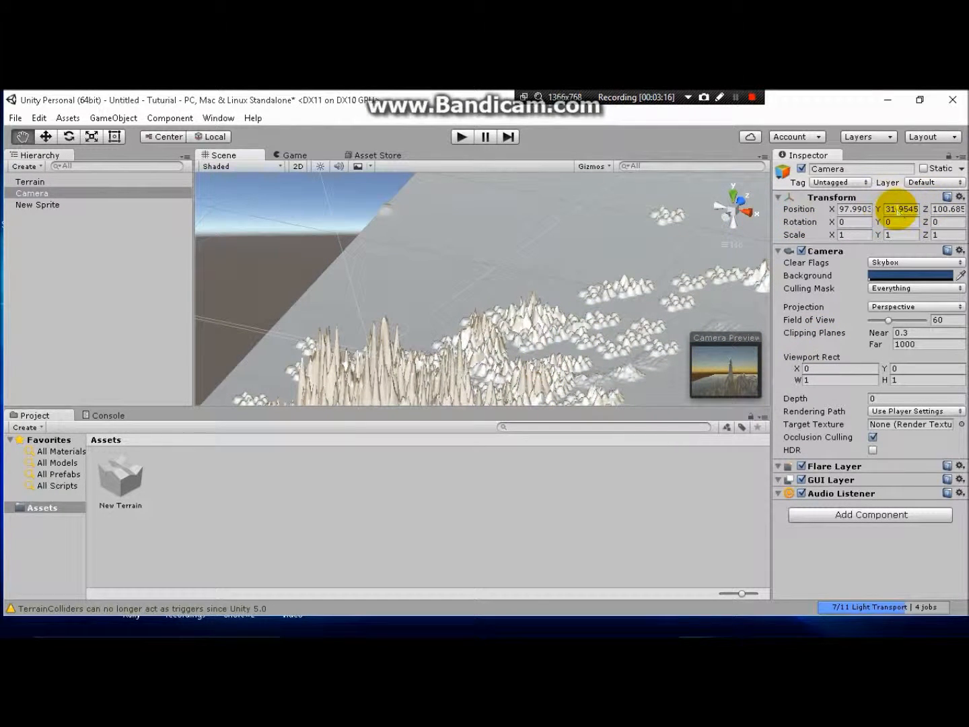
text(10)
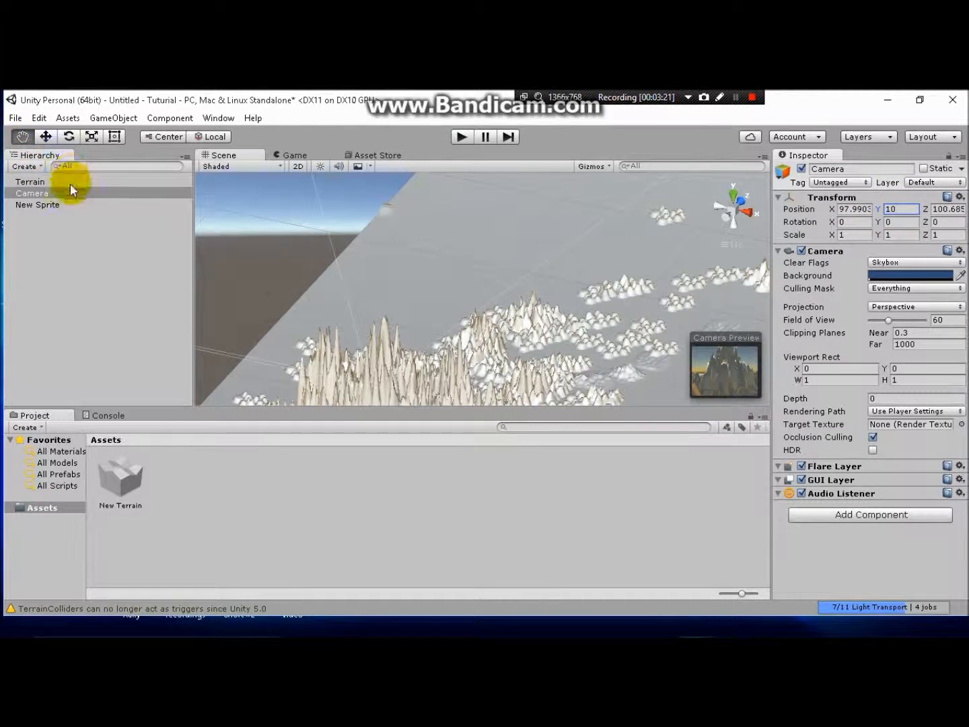
Step: Compare the transform values of the camera and the new sprite, and check the camera's view in the Game view
click(85, 201)
click(84, 196)
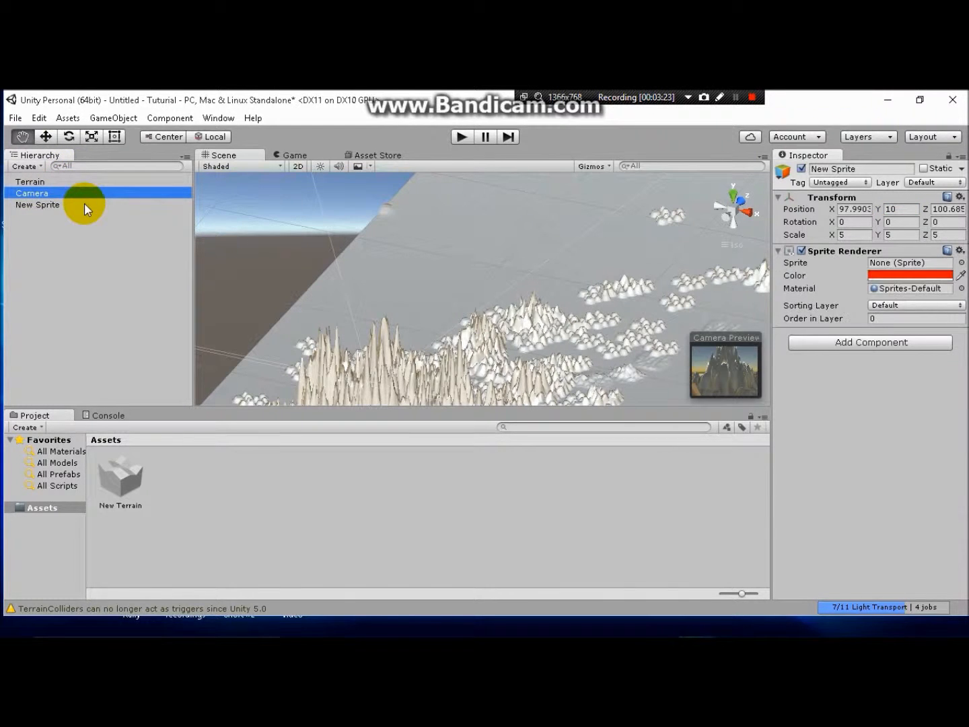
click(76, 203)
click(93, 193)
click(305, 155)
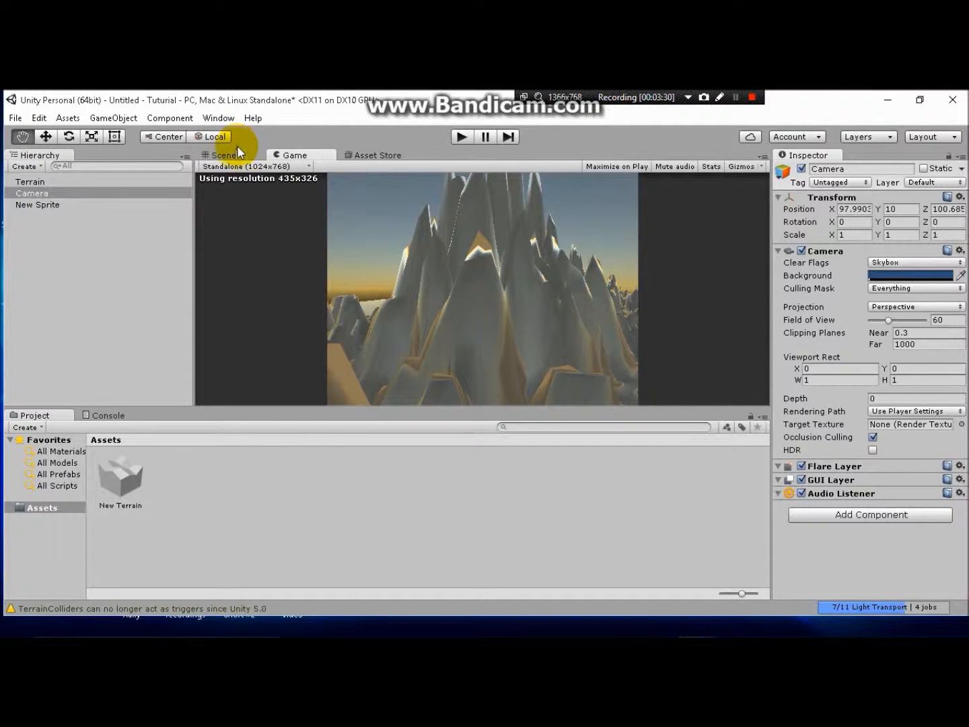
Step: Scale the new sprite uniformly in the Scene view to about 16.5 on every axis with the Scale tool
click(256, 154)
drag(342, 340, 101, 261)
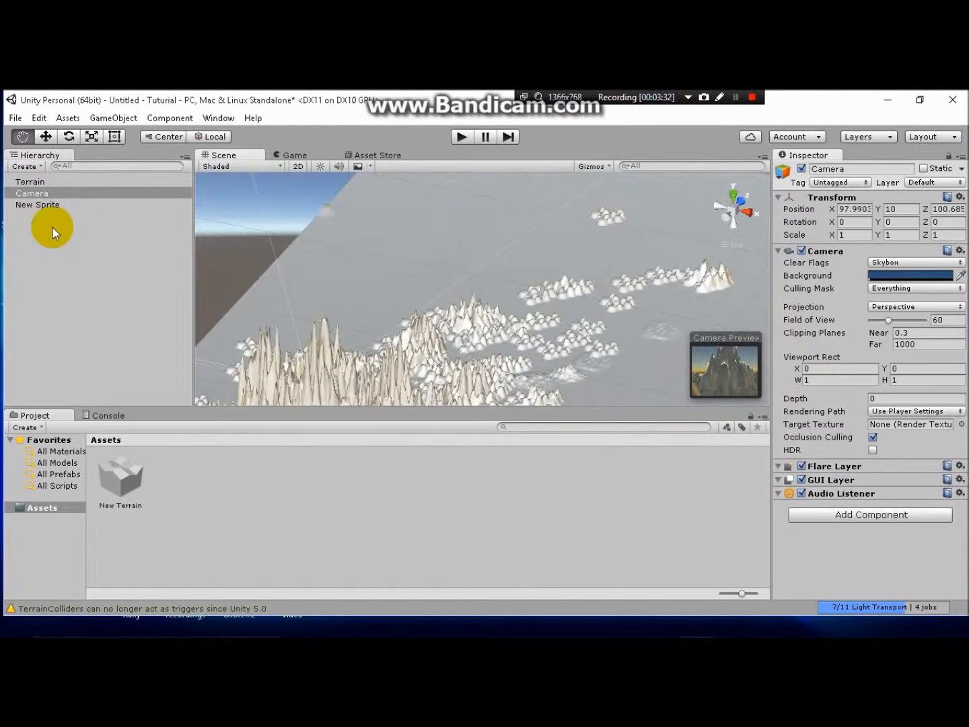
click(66, 206)
drag(303, 280, 630, 283)
scroll(600, 281, up, 3)
drag(544, 287, 552, 202)
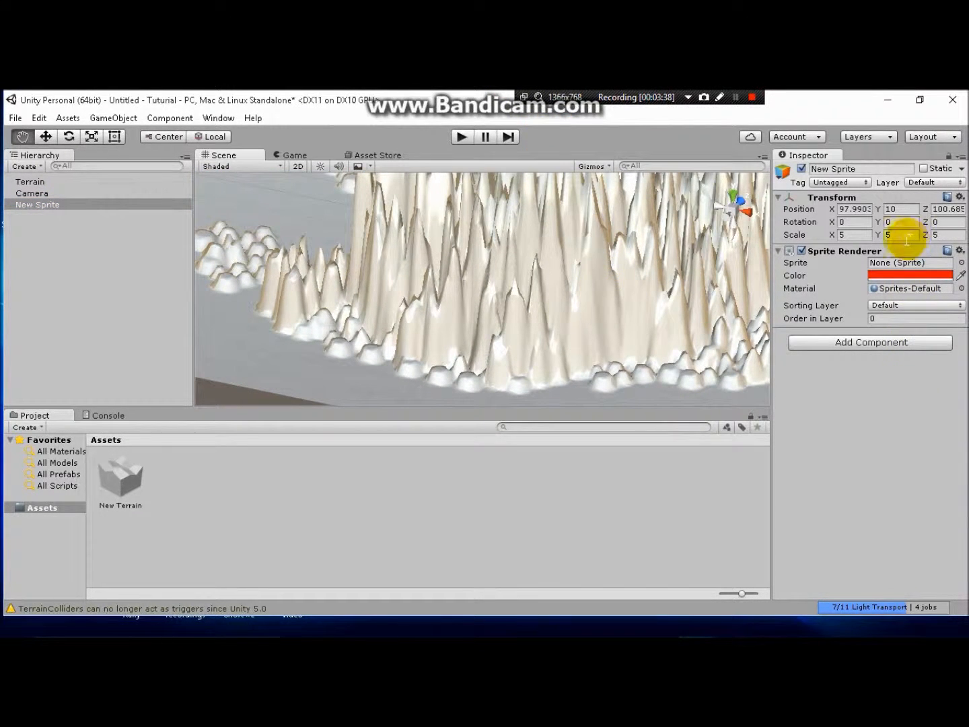
click(89, 137)
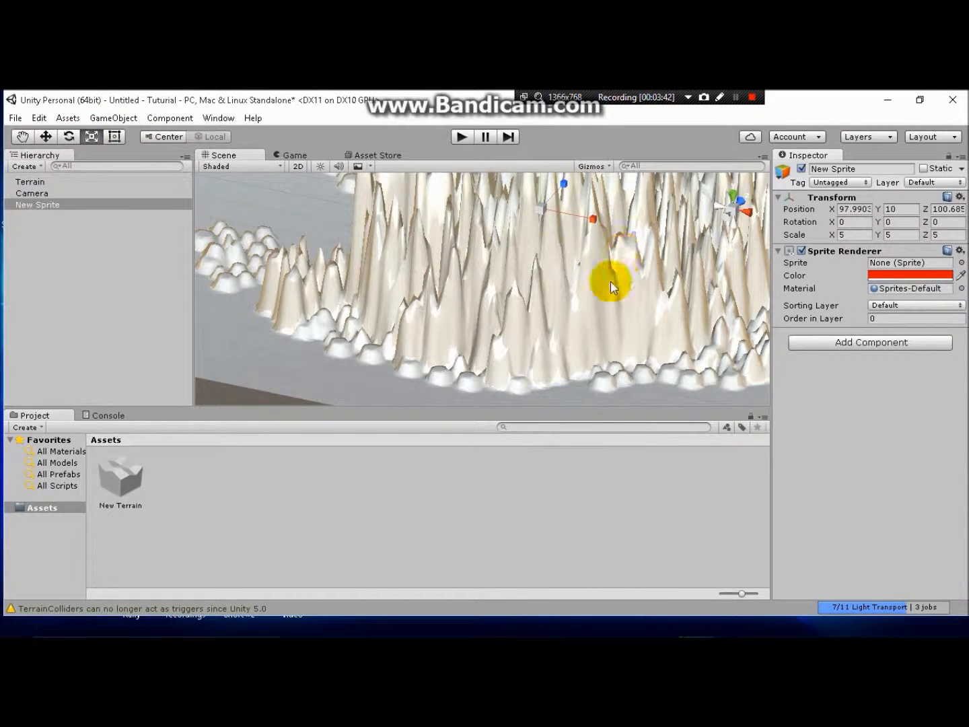
click(599, 326)
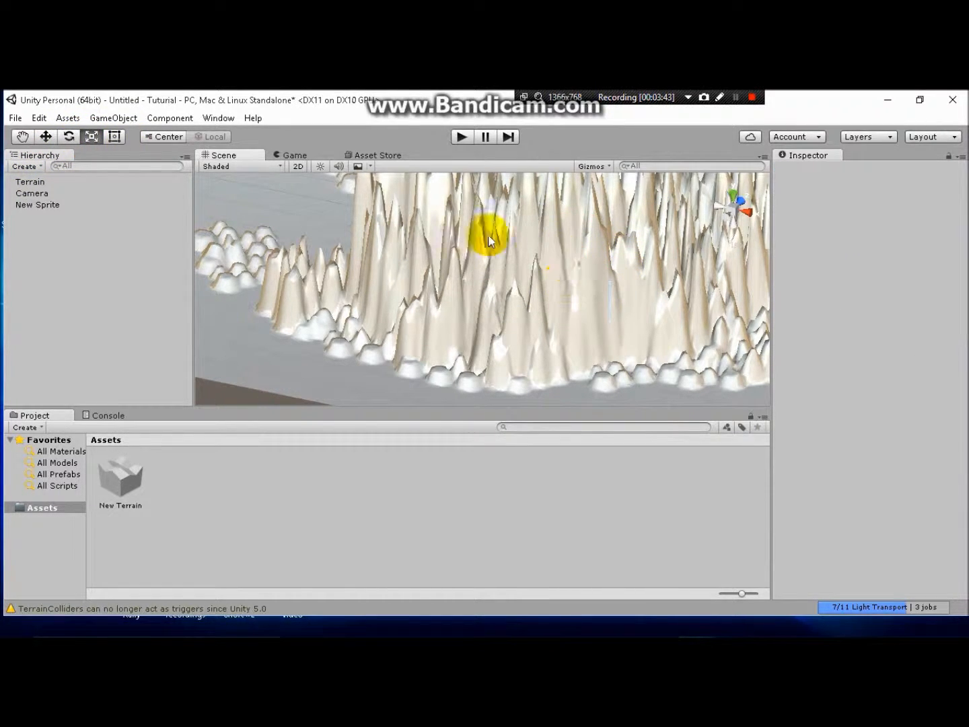
click(83, 204)
drag(536, 208, 497, 359)
Step: Stretch the new sprite along Y and enlarge it uniformly to a scale of about X 191.5, Y 479.5, Z 191.5
right_drag(497, 359, 637, 265)
right_drag(548, 274, 595, 255)
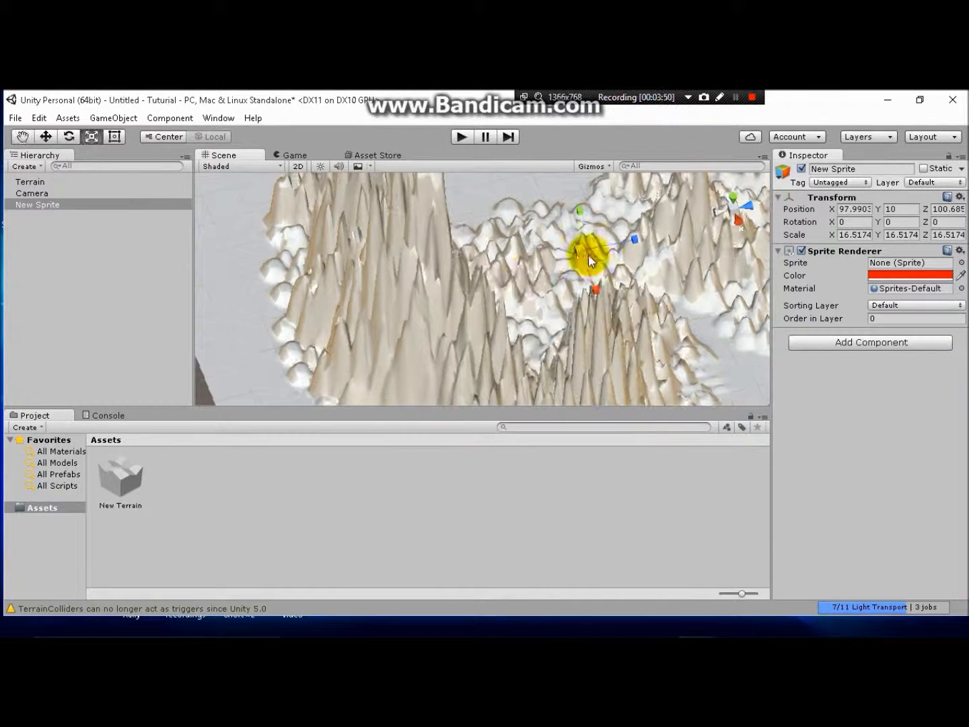
drag(579, 254, 574, 281)
drag(581, 213, 591, 154)
drag(579, 251, 890, 367)
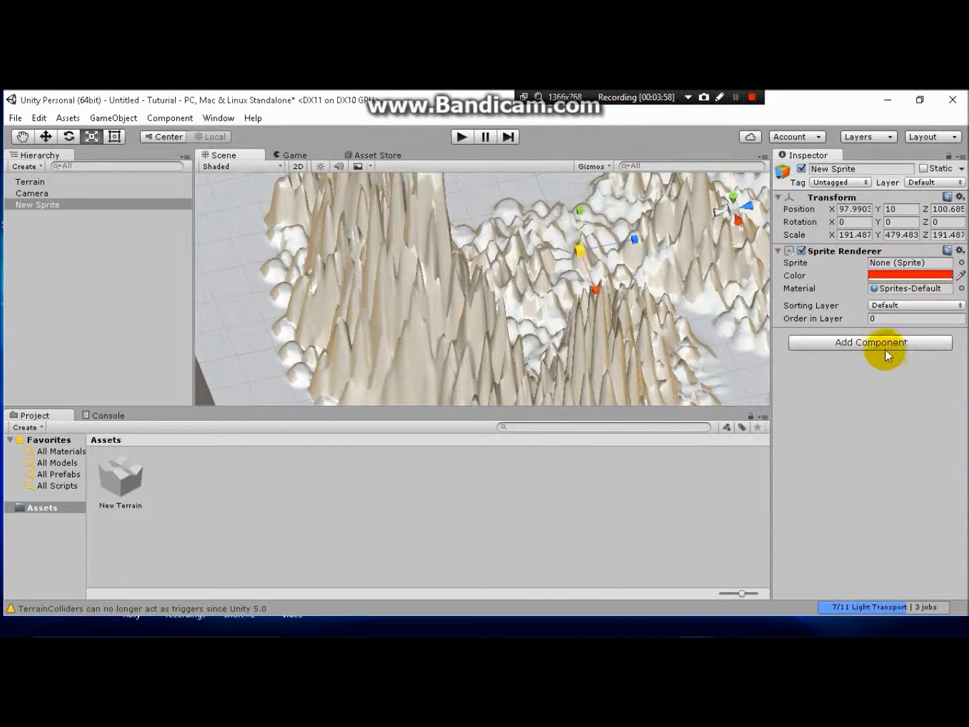
Step: Assign Default-Material to the new sprite's Sprite Renderer
click(949, 285)
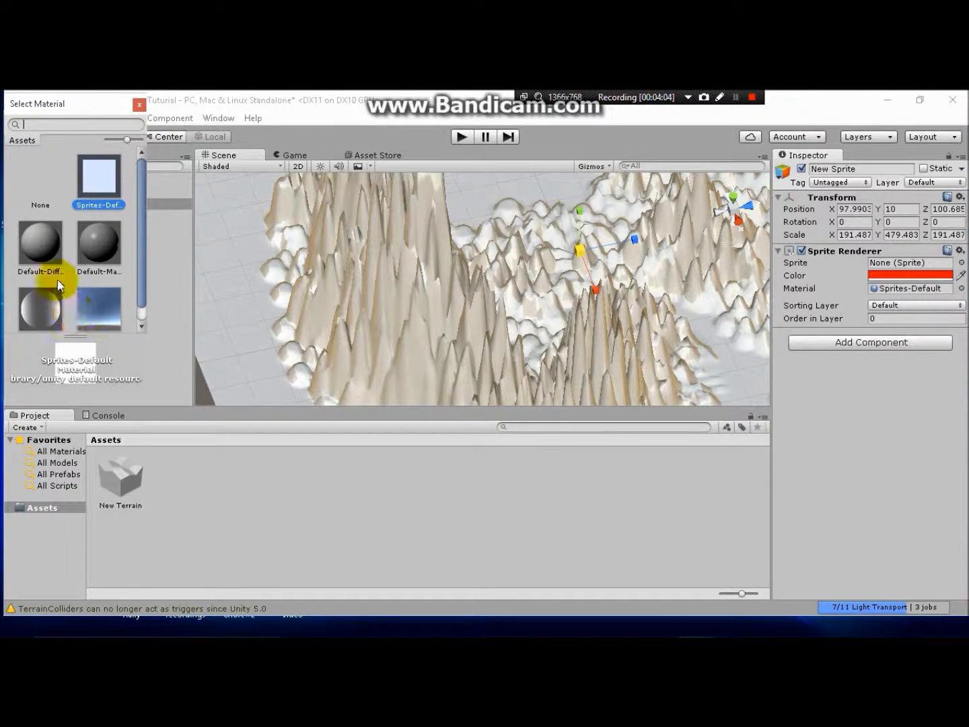
click(47, 245)
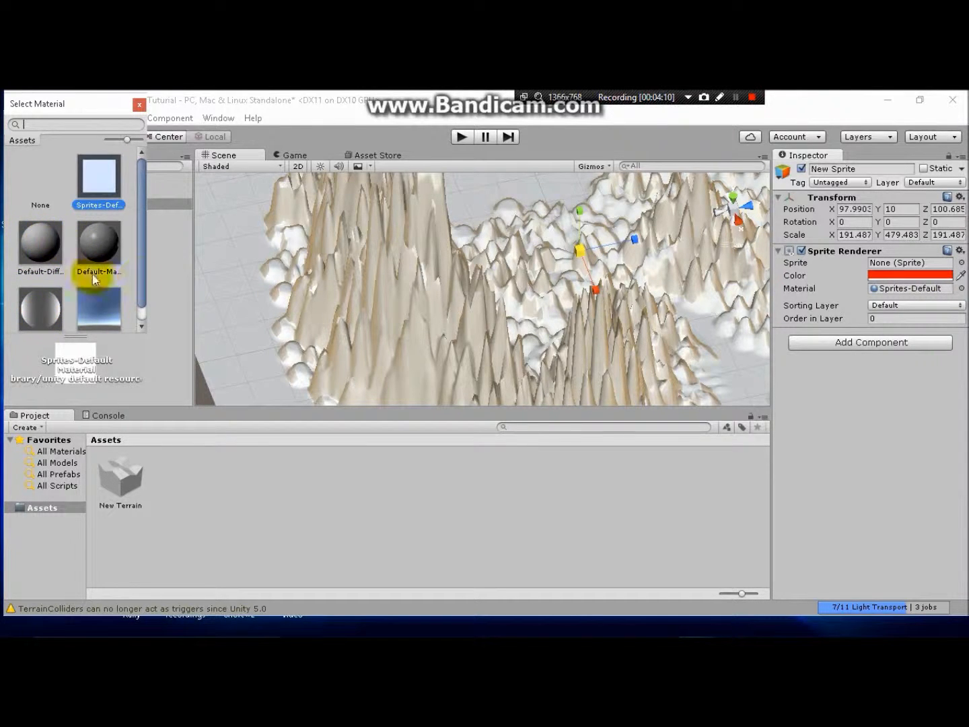
click(108, 244)
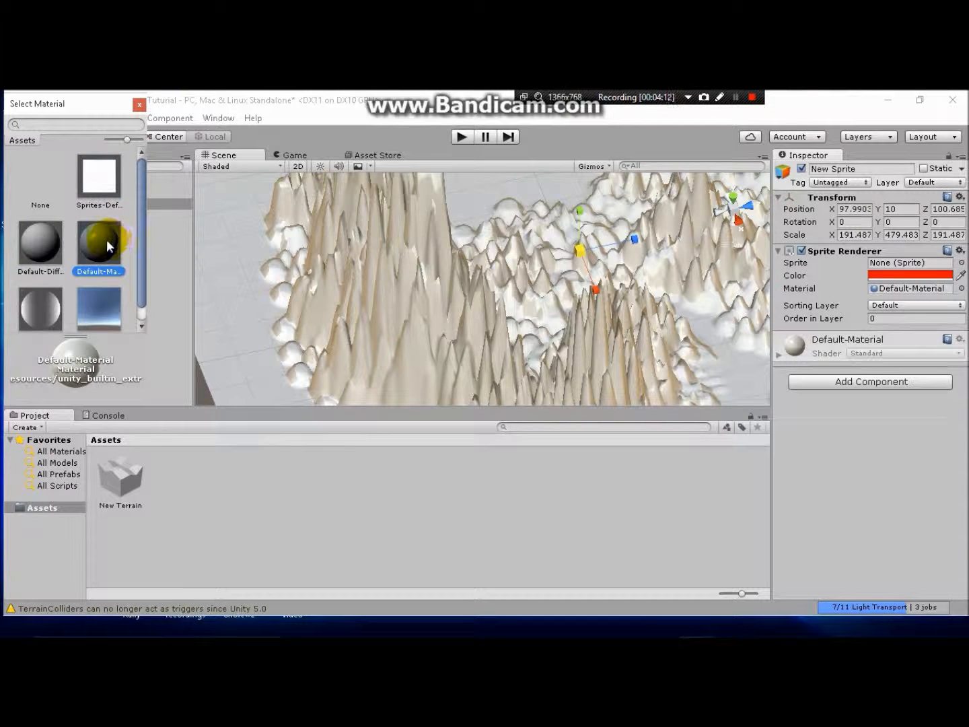
click(140, 106)
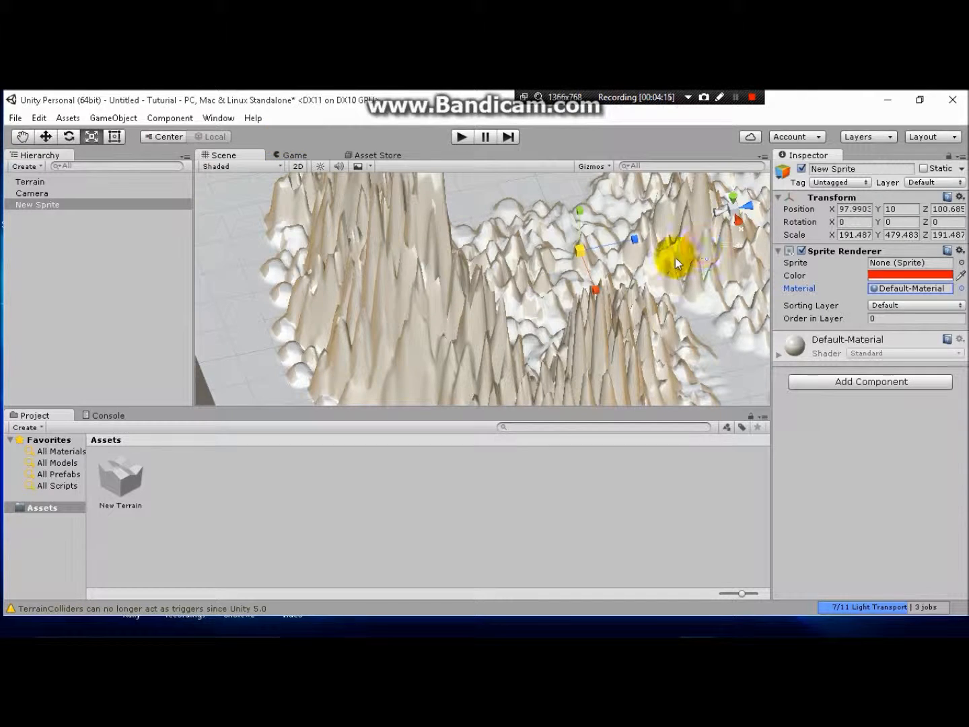
Step: Shrink the new sprite uniformly to about 107.6 × 269.4 × 107.6 and move it to about X 70.1, Z 98.2
drag(603, 252, 64, 151)
click(45, 136)
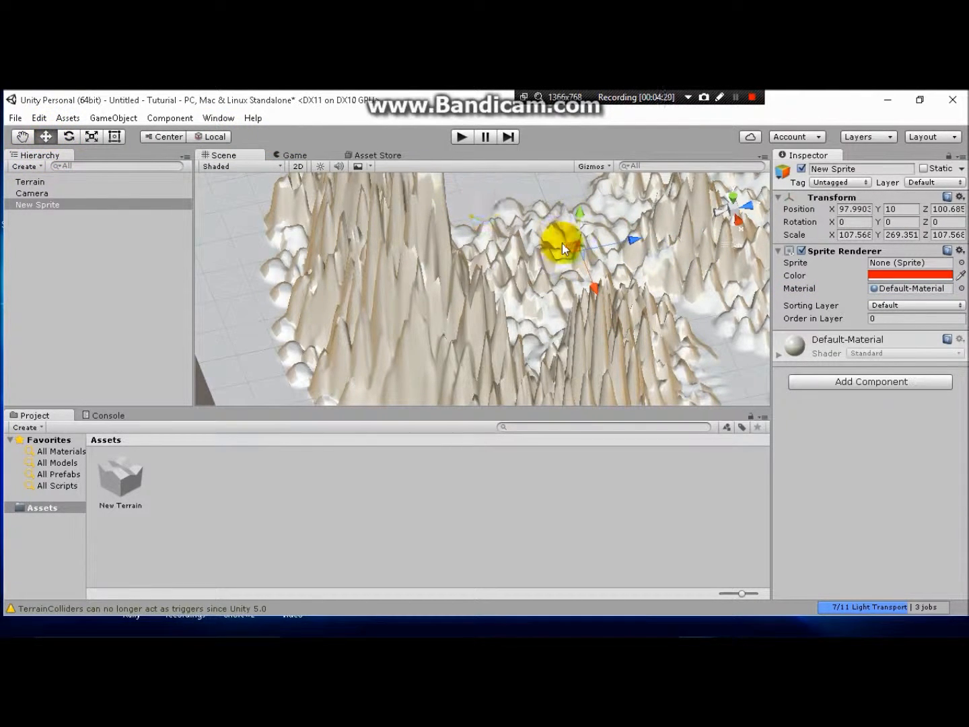
drag(583, 245, 596, 201)
scroll(596, 202, up, 1)
click(581, 294)
right_drag(583, 239, 604, 191)
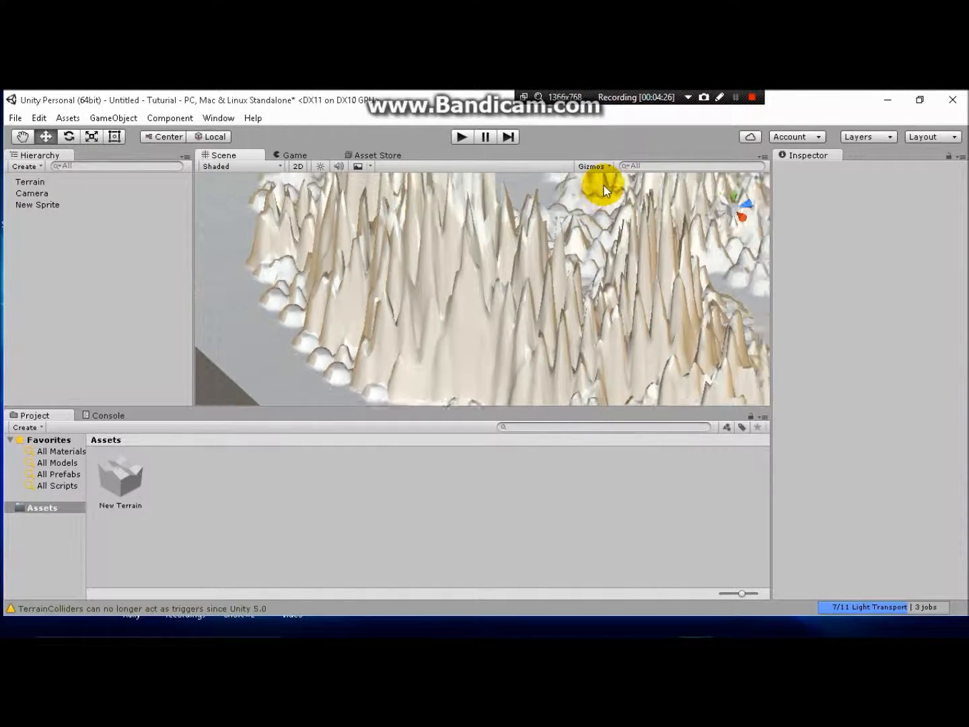
scroll(605, 187, down, 10)
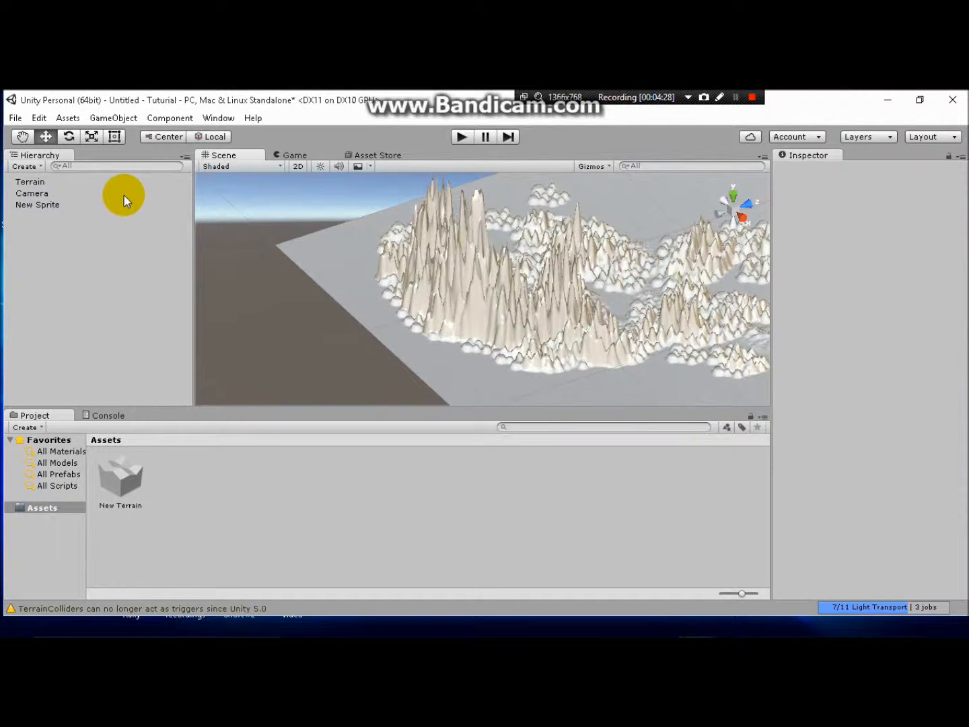
Step: Compare the transform values of the camera and the new sprite, and set the camera's X position to 70
click(124, 195)
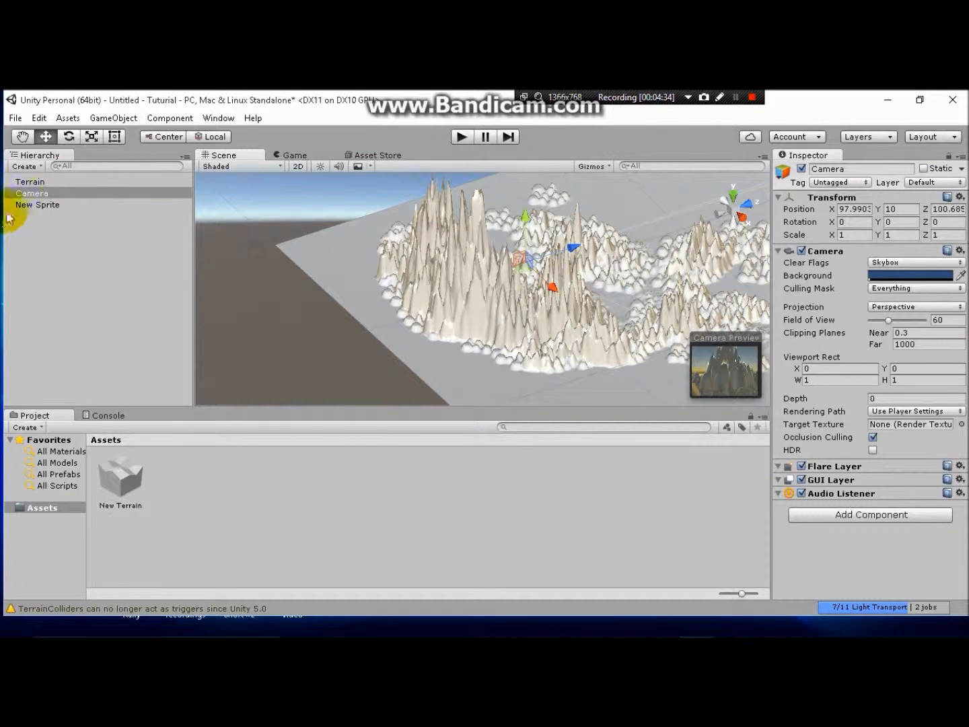
click(72, 207)
click(70, 192)
click(68, 203)
click(77, 192)
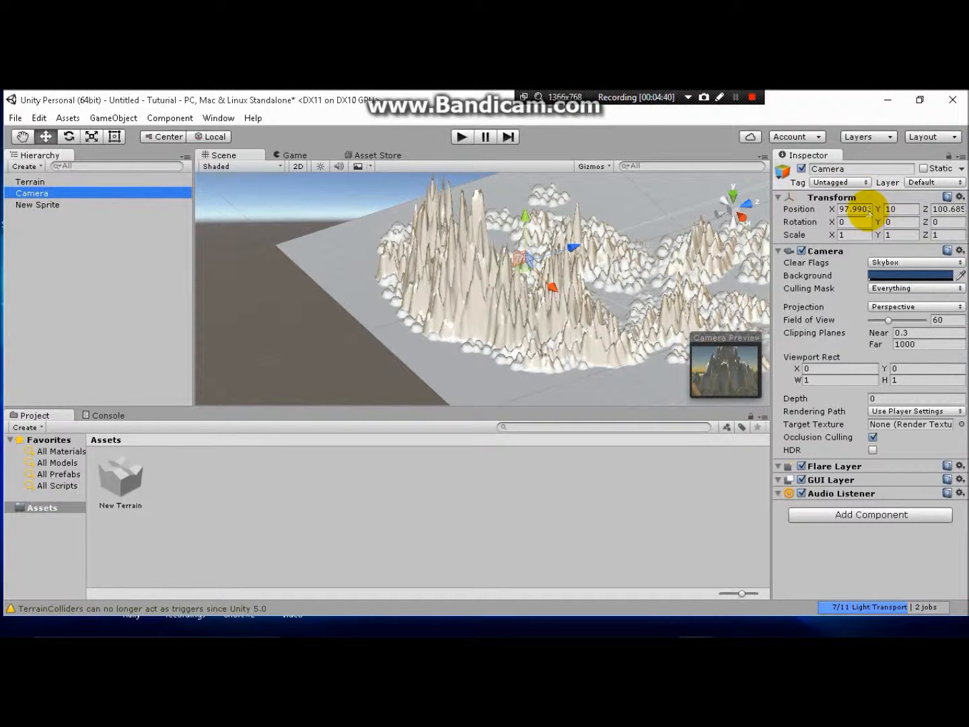
click(867, 210)
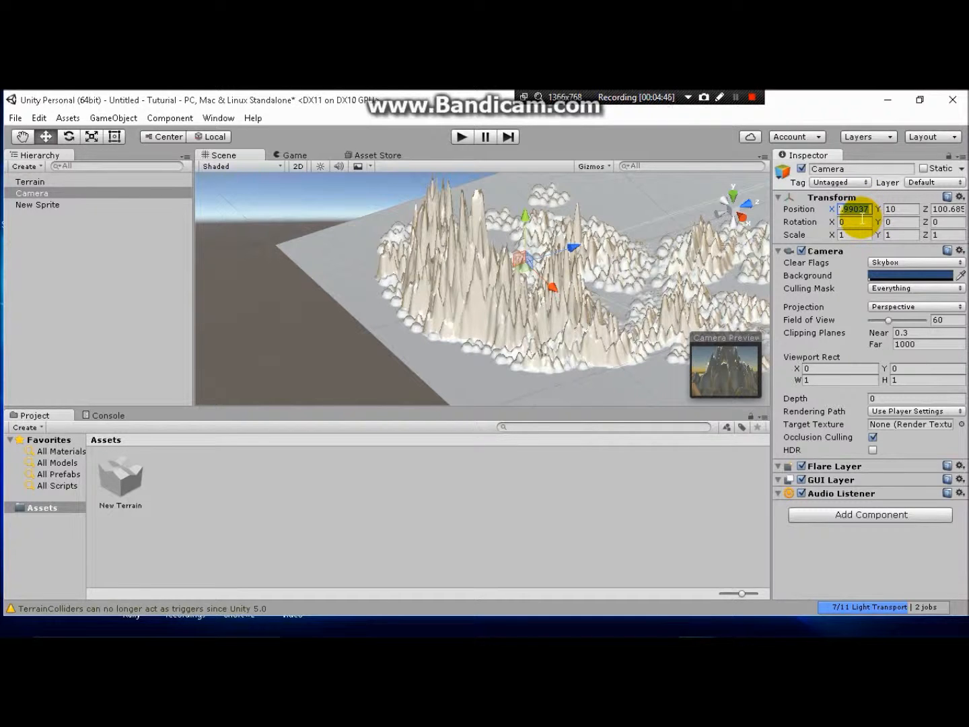
text(70)
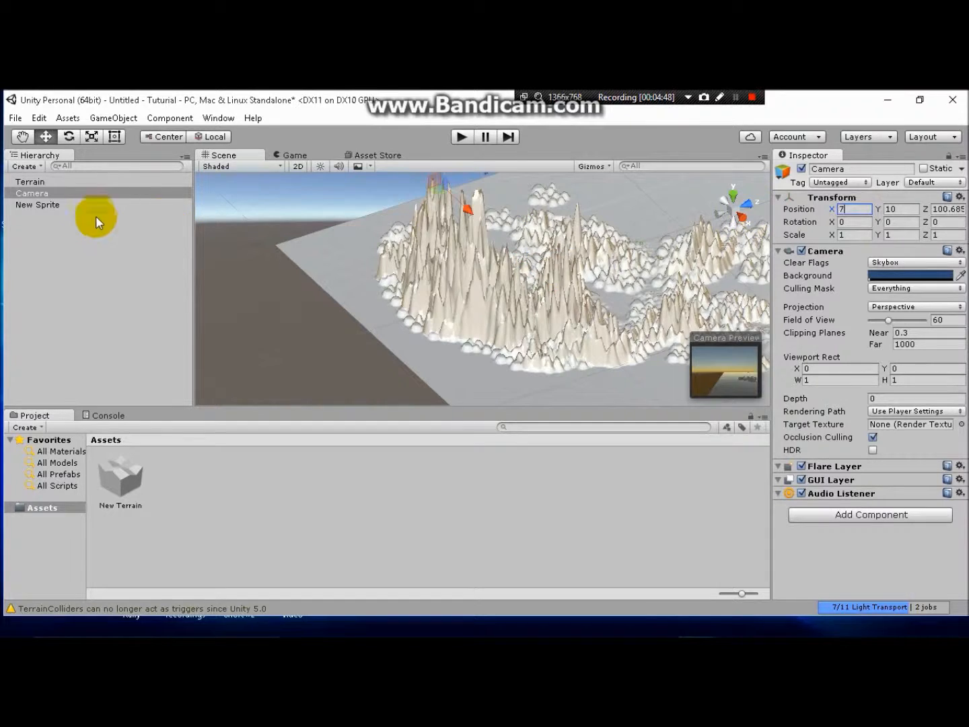
Step: Check the new sprite's exact position and correct the camera's X position to 70.1
click(94, 205)
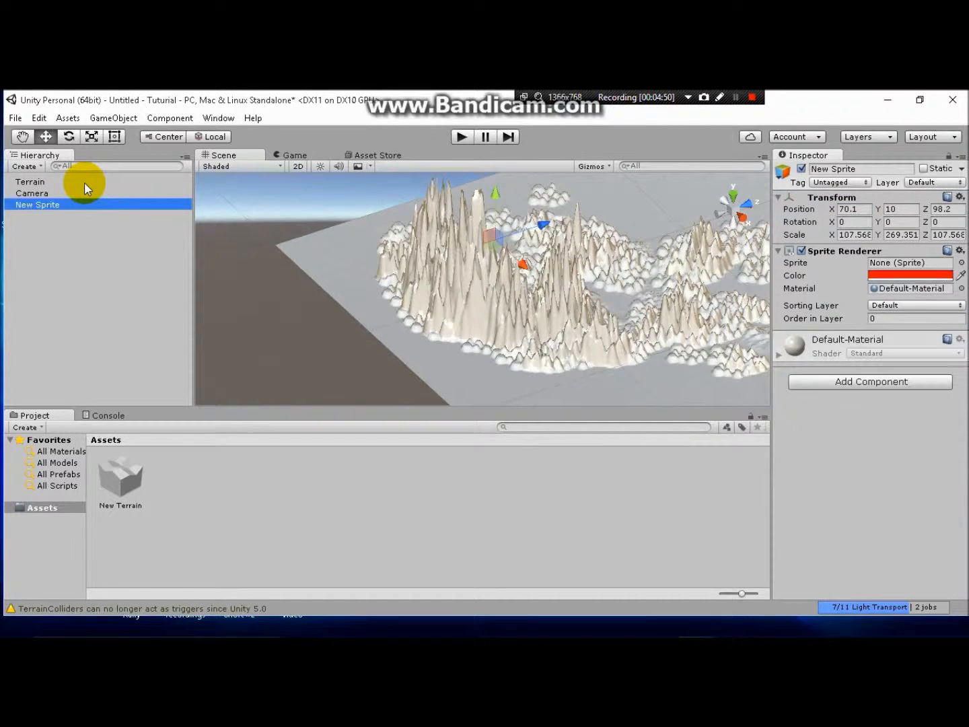
click(84, 182)
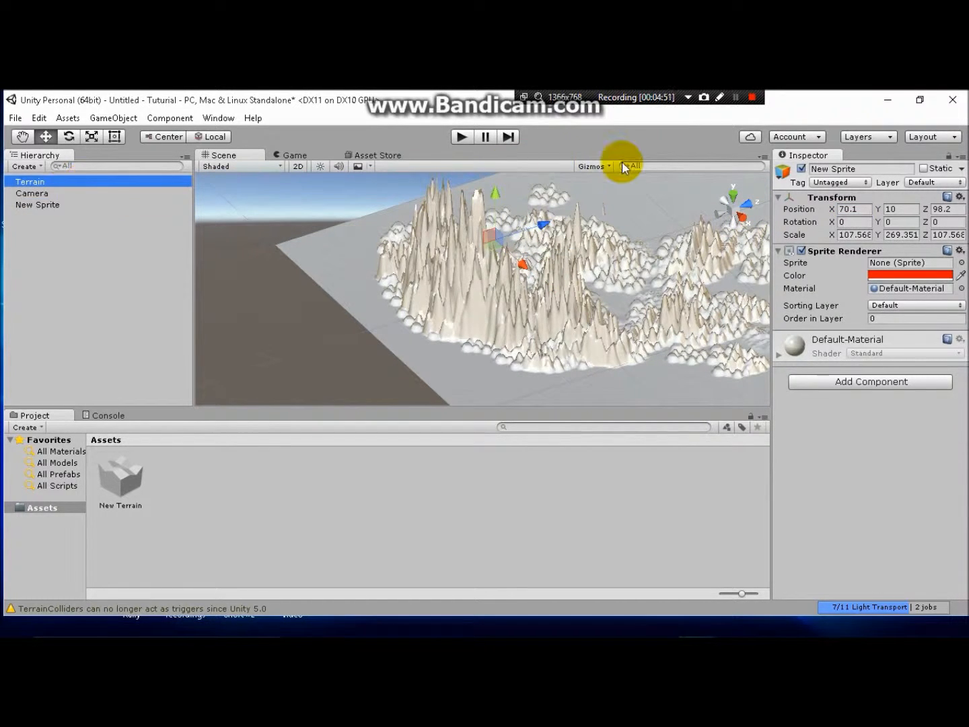
click(64, 193)
click(868, 210)
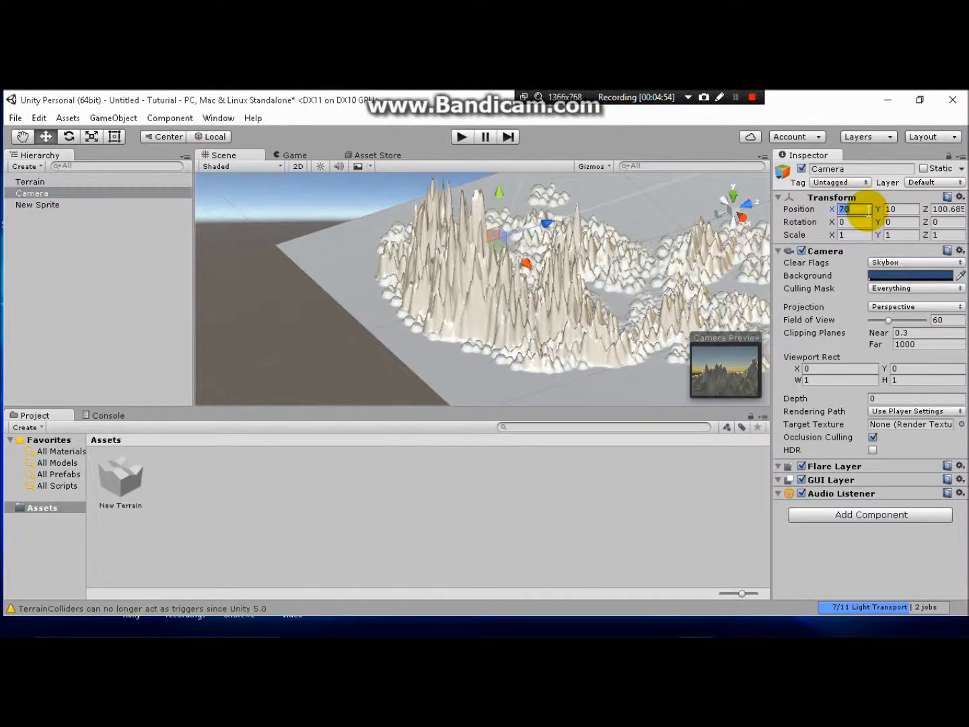
text(.1)
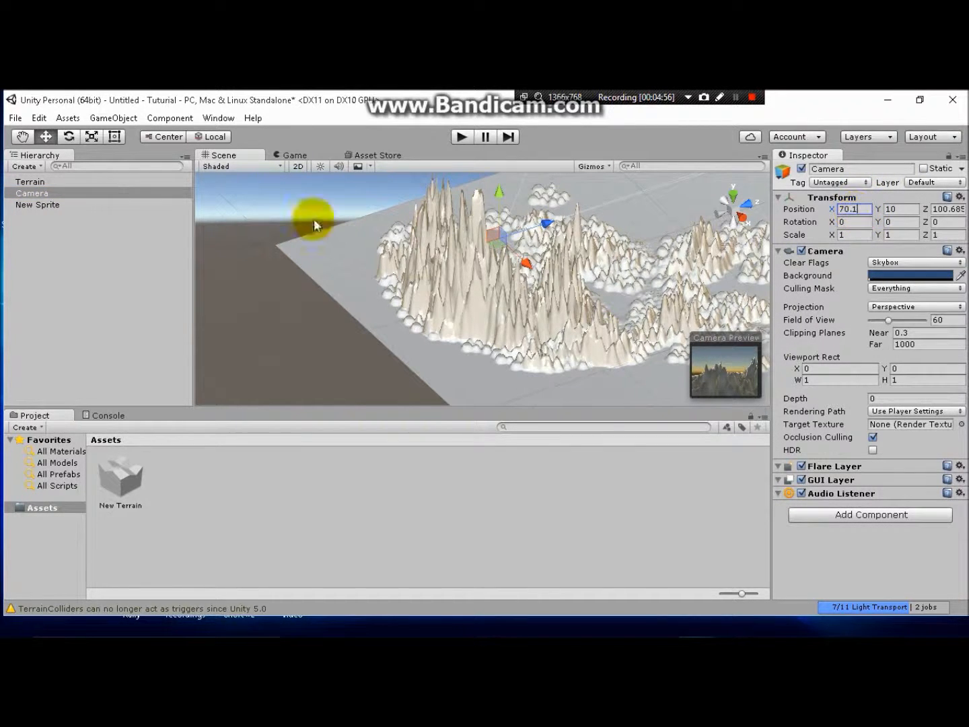
Step: Set the camera's Z position to 98.2 to match the new sprite, and check the camera's view in the Game view
click(140, 207)
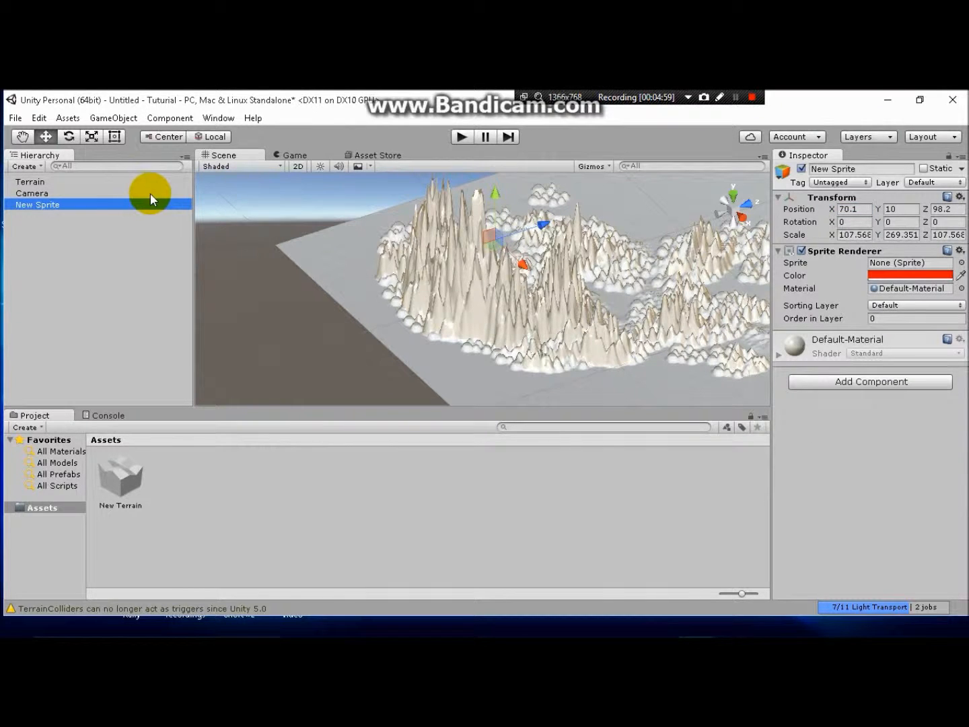
click(150, 193)
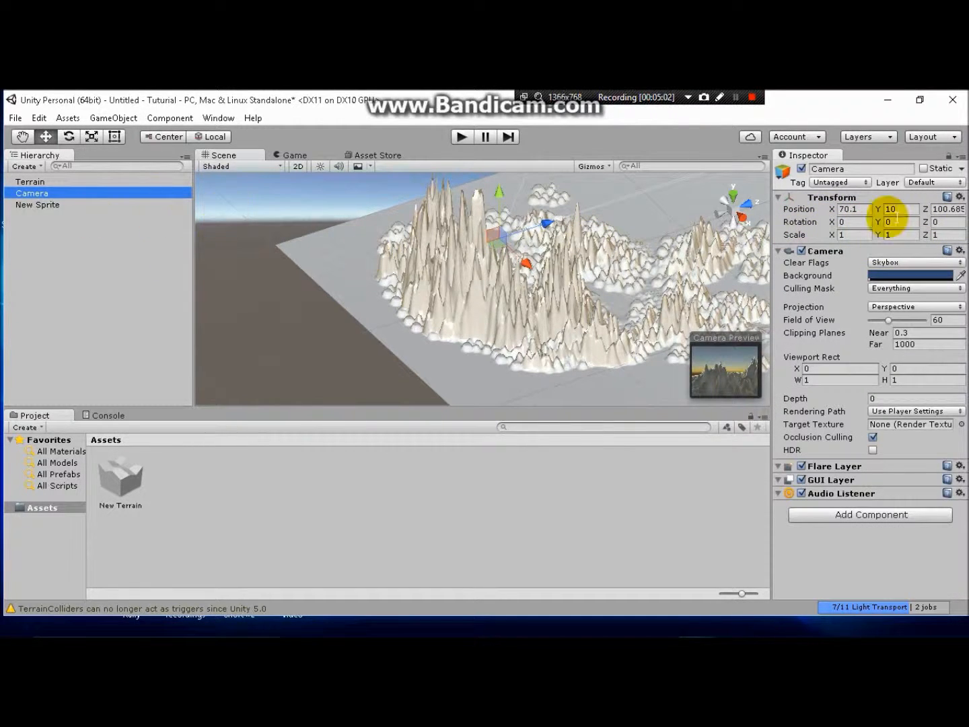
click(949, 209)
text(98.2)
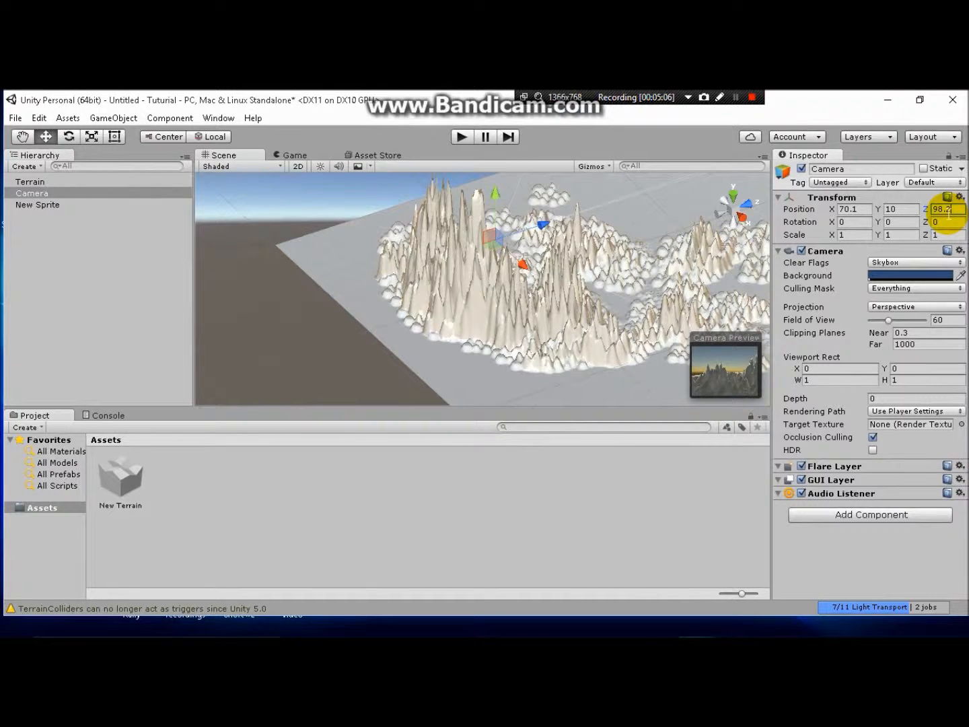
click(296, 156)
click(222, 155)
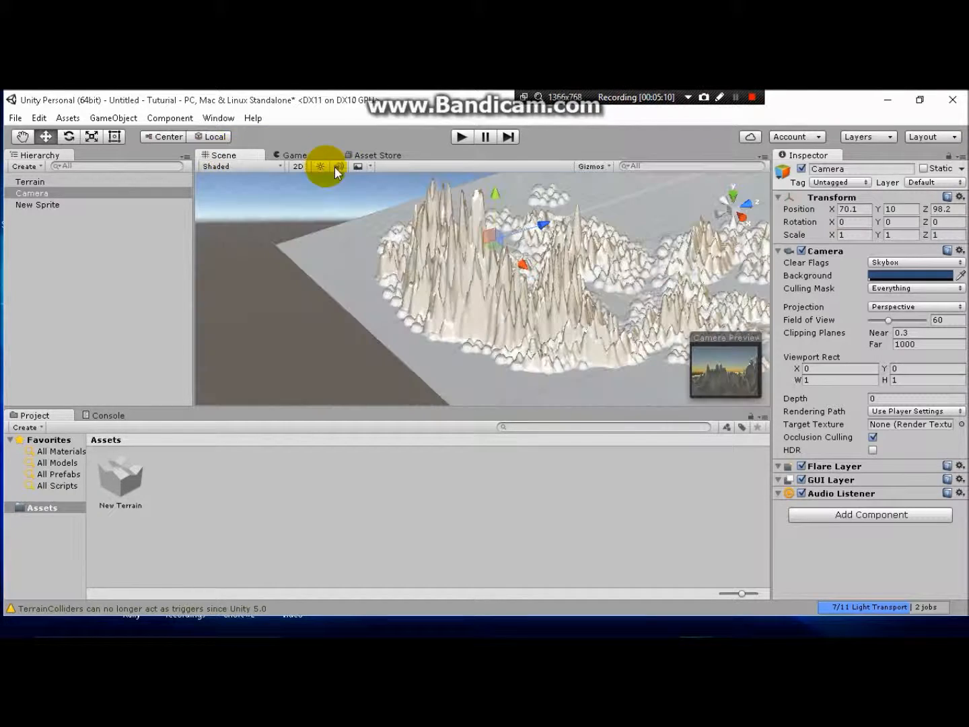
Step: Toggle the Scene view lighting to compare how the terrain looks, leaving it off, and return to the Game view
click(322, 166)
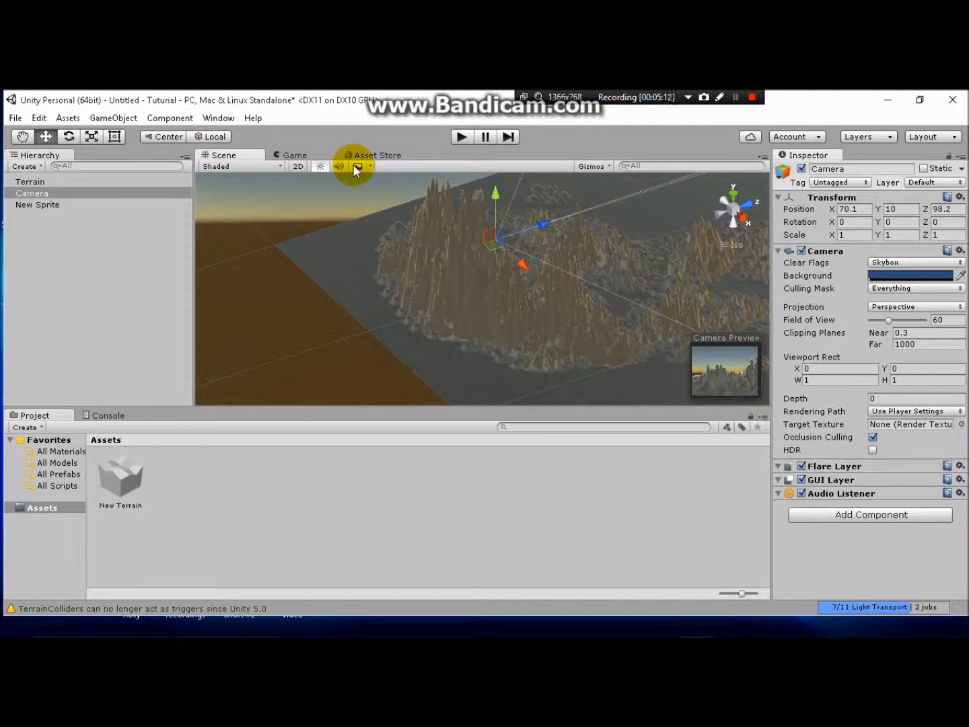
click(317, 166)
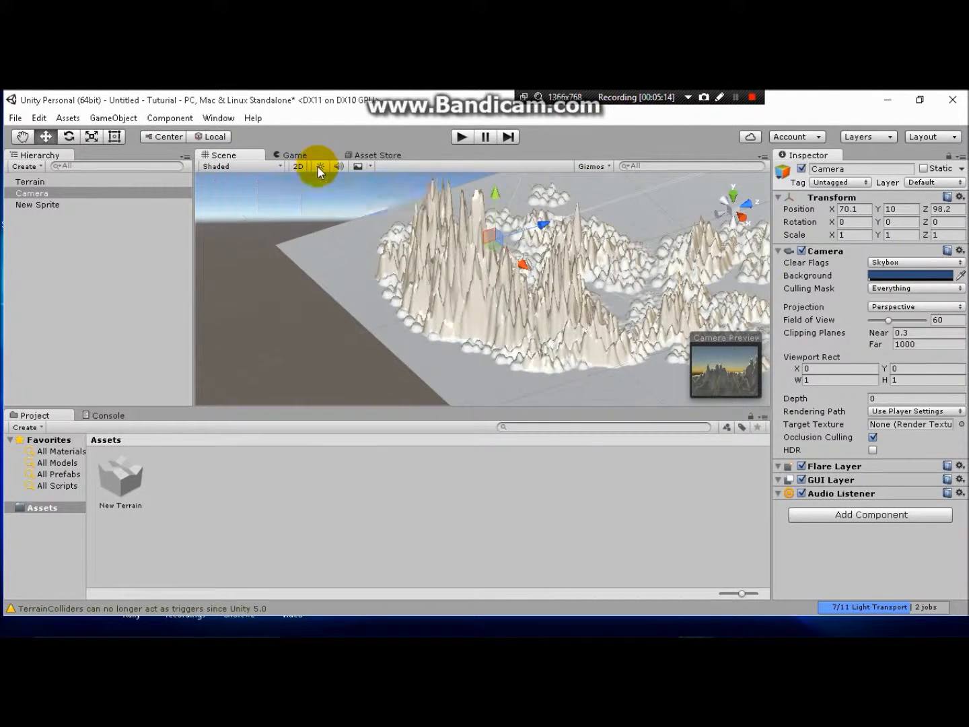
click(318, 166)
click(318, 166)
click(292, 154)
Step: Try a spotlight in the scene, inspecting its properties in the Game view, and delete it
click(114, 118)
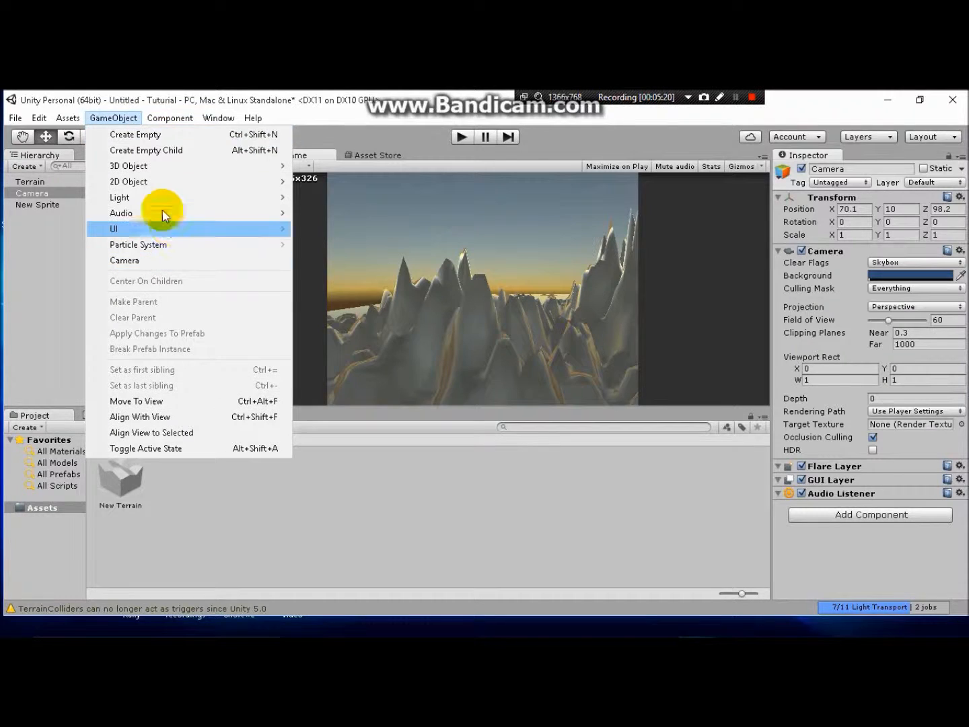
mouse_move(166, 199)
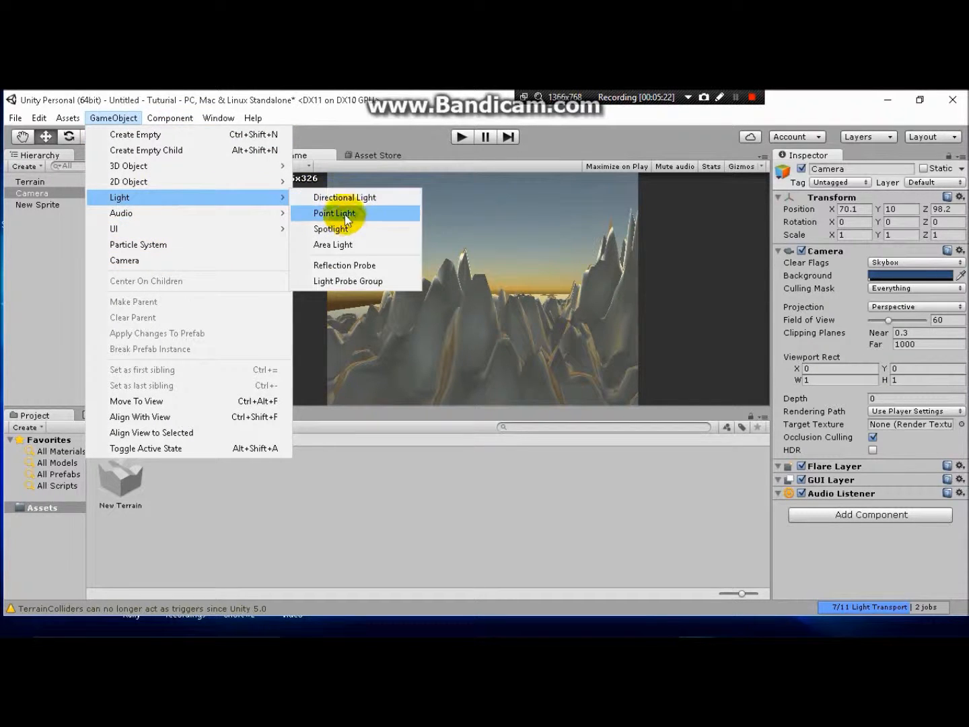
click(353, 229)
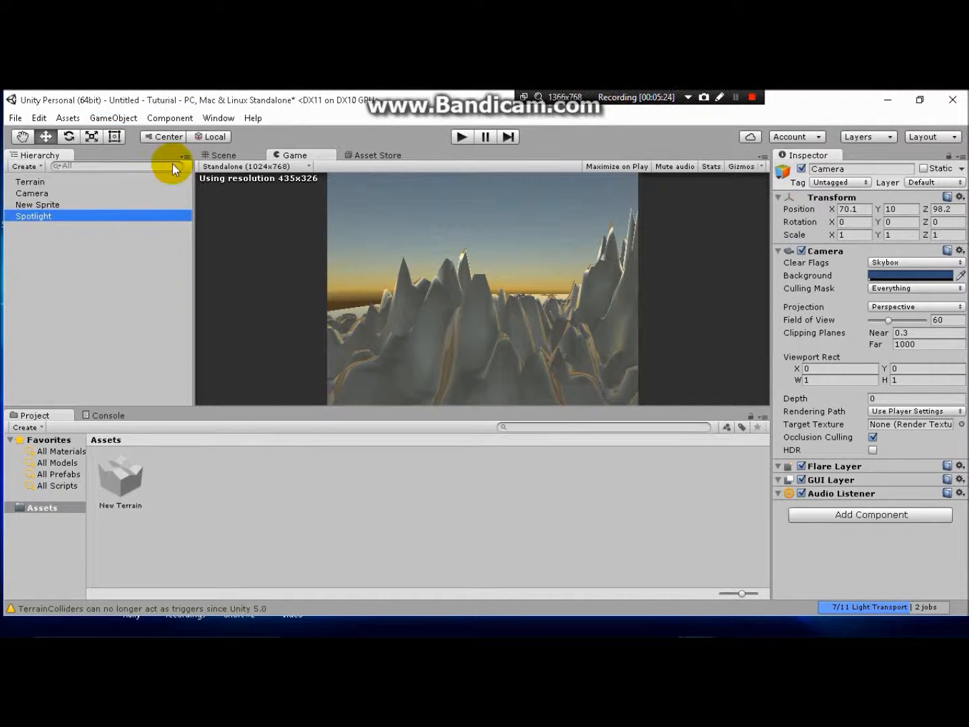
click(567, 261)
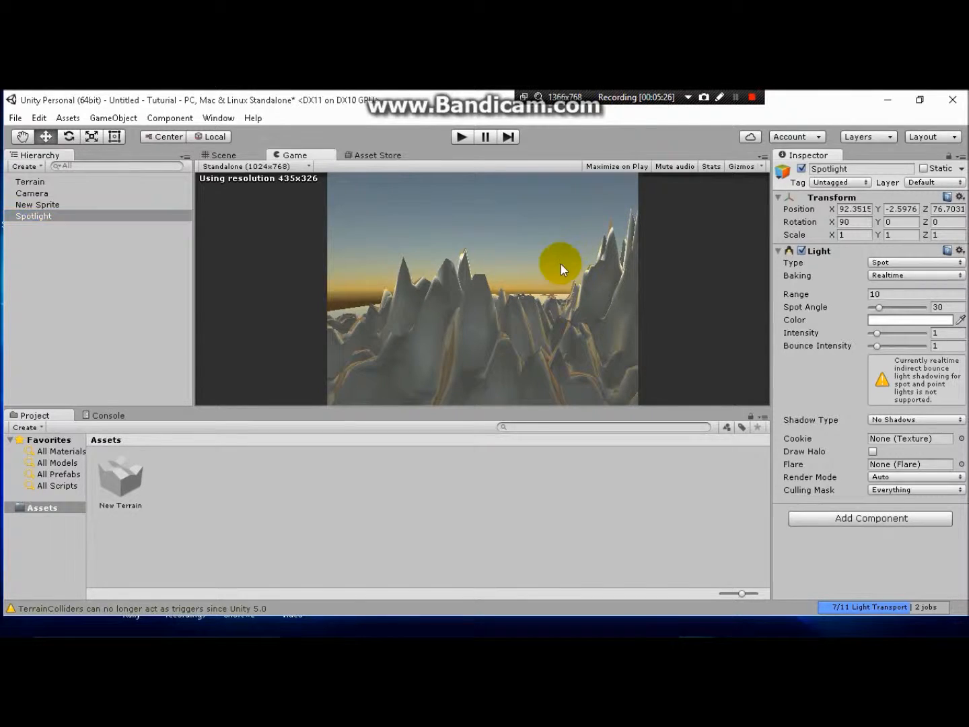
click(116, 218)
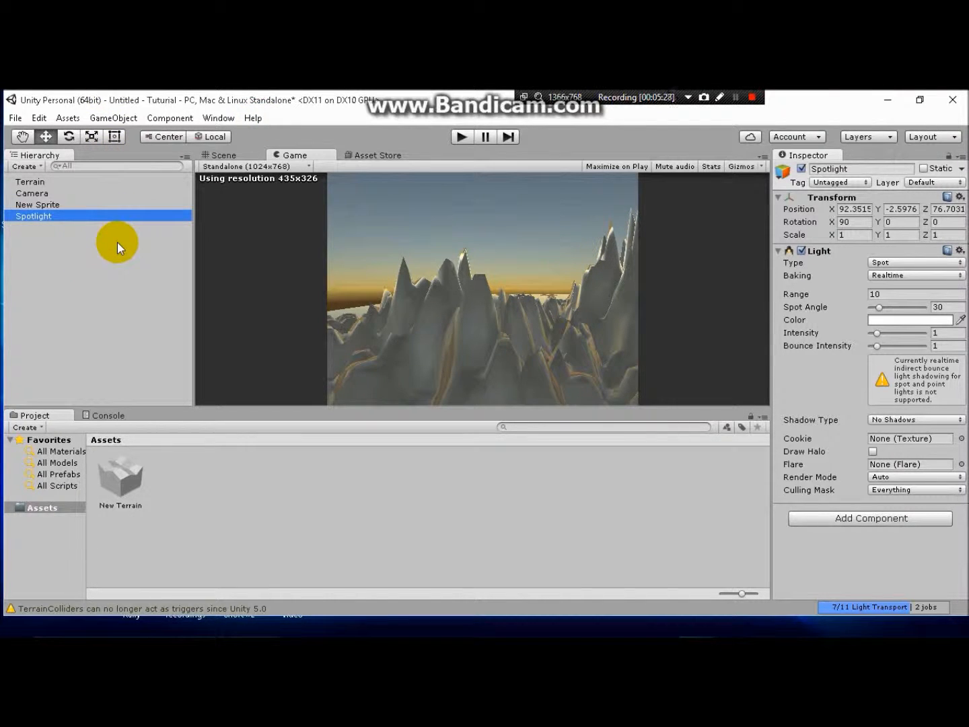
key(Delete)
Step: Add an area light to the scene
click(133, 119)
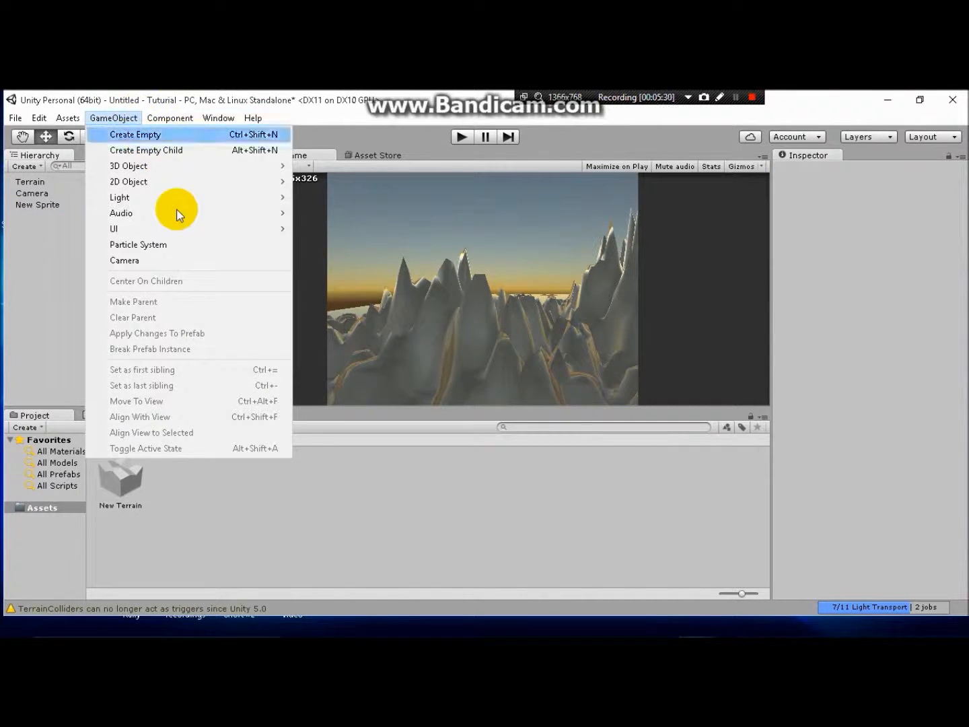
mouse_move(293, 196)
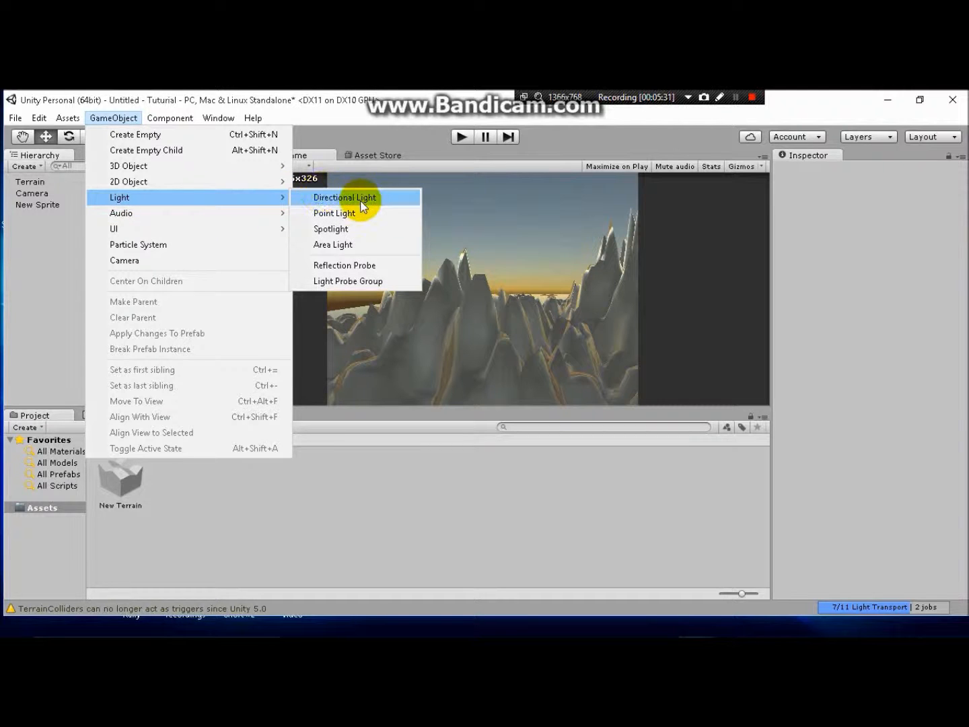
click(343, 244)
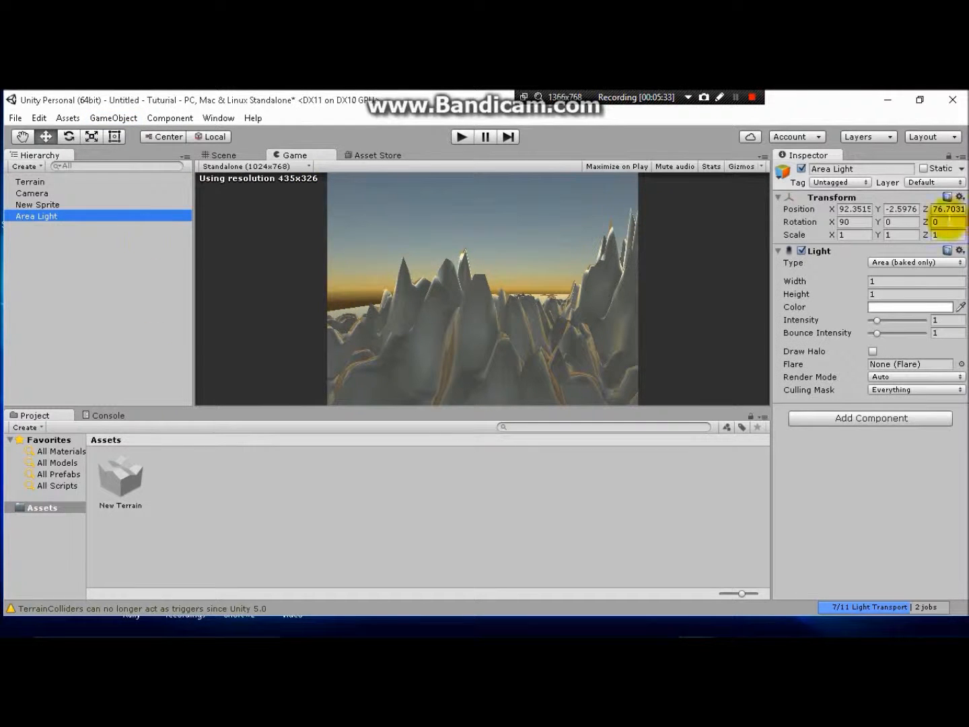
Step: Review the area light's Light component and its available types, keeping Area (baked only)
click(919, 254)
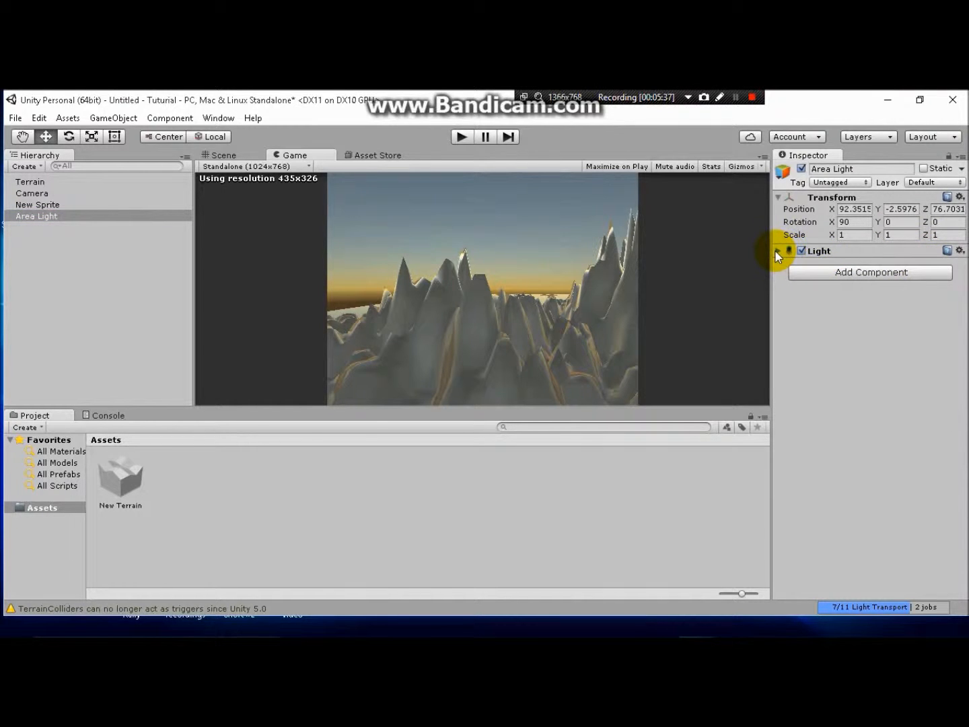
click(806, 250)
click(935, 264)
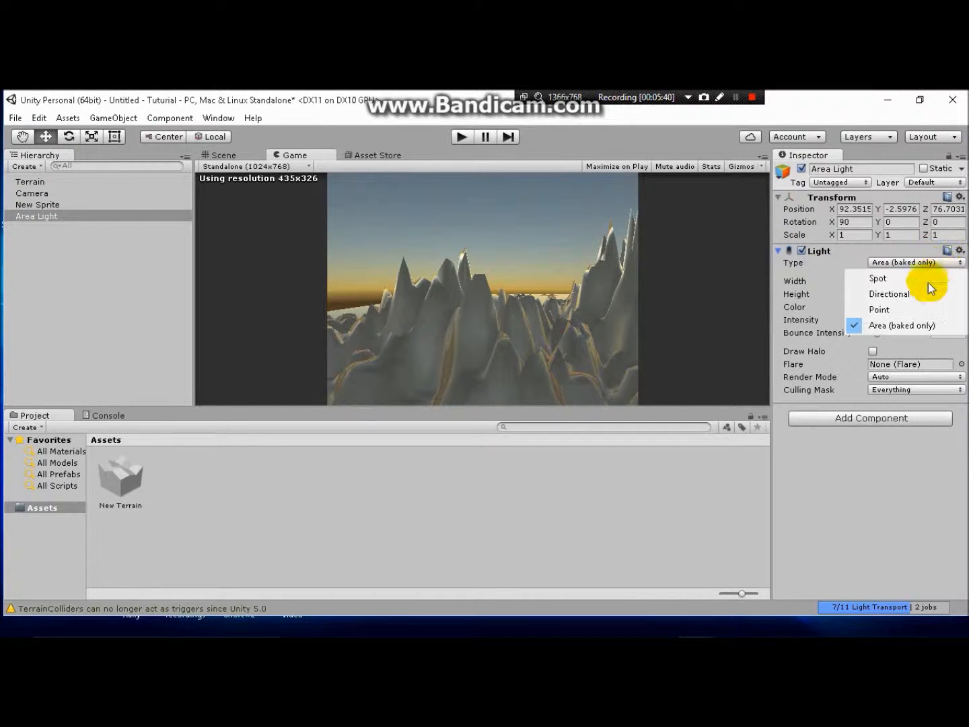
click(881, 327)
Step: Match the area light to the camera by setting its X position to 70.1 and its Y position to 10
click(855, 209)
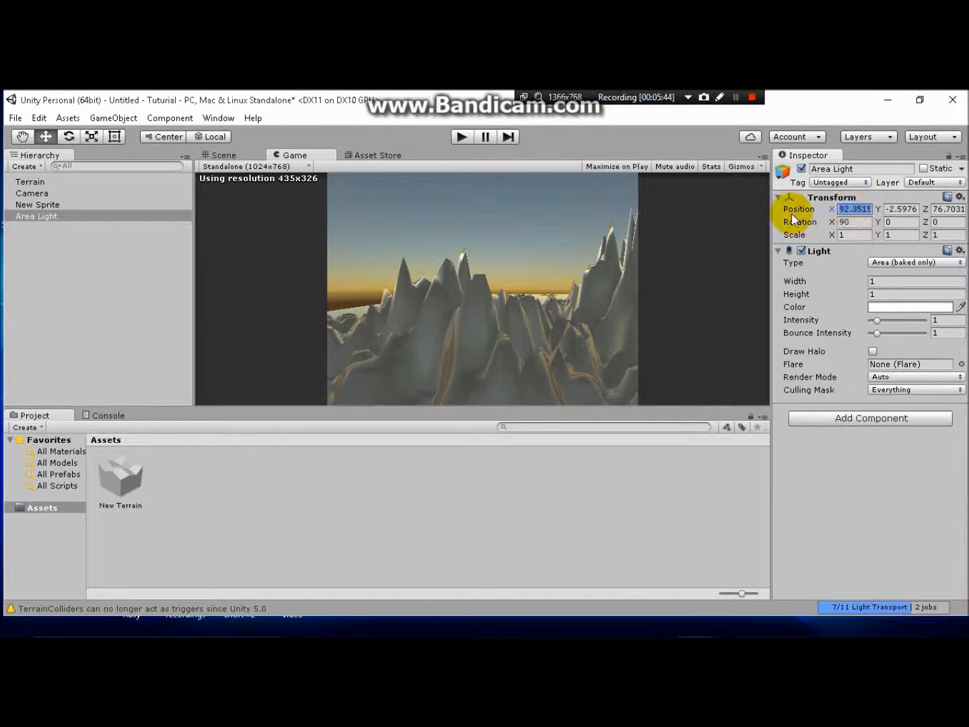
click(31, 193)
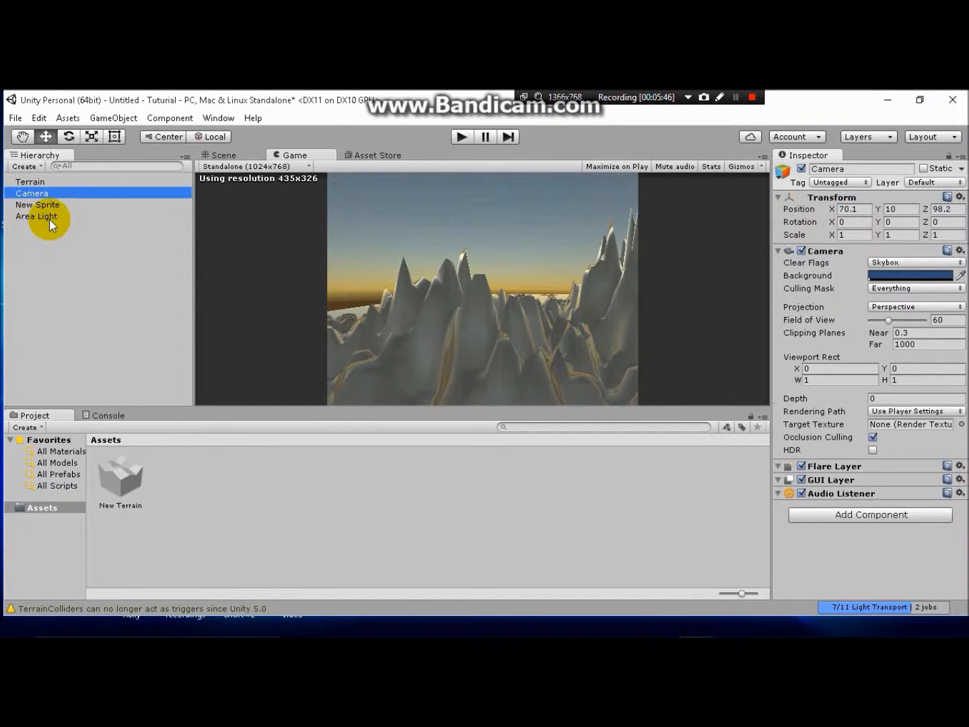
click(37, 216)
click(852, 209)
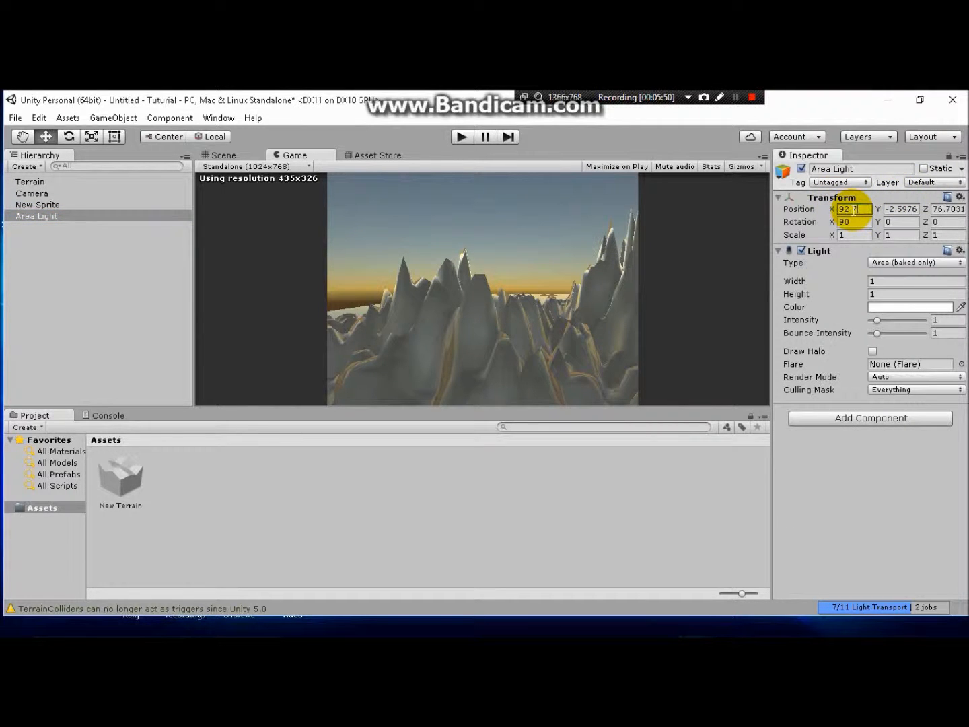
key(BackSpace)
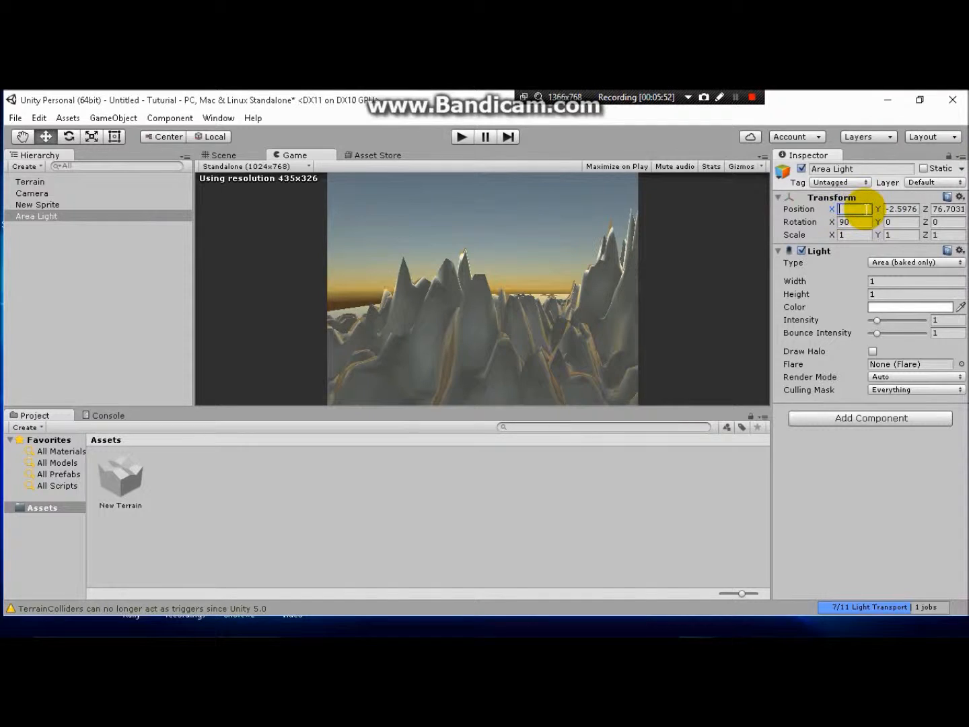
text(70.1)
key(Tab)
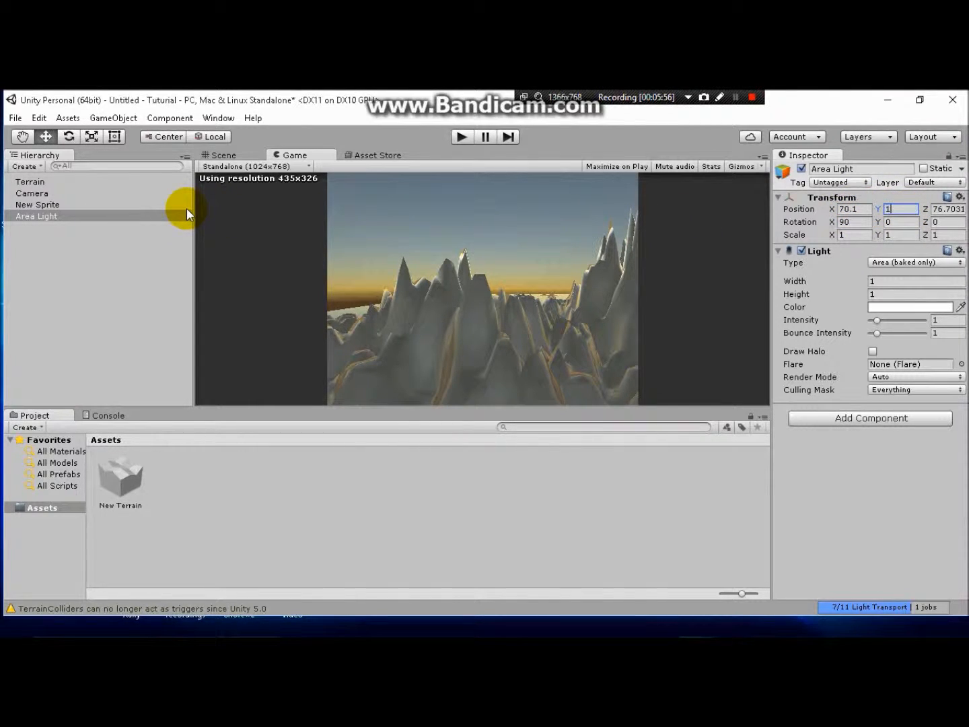
Step: Check the new sprite's position and set the area light's Z position to 98.2 to match it
click(37, 204)
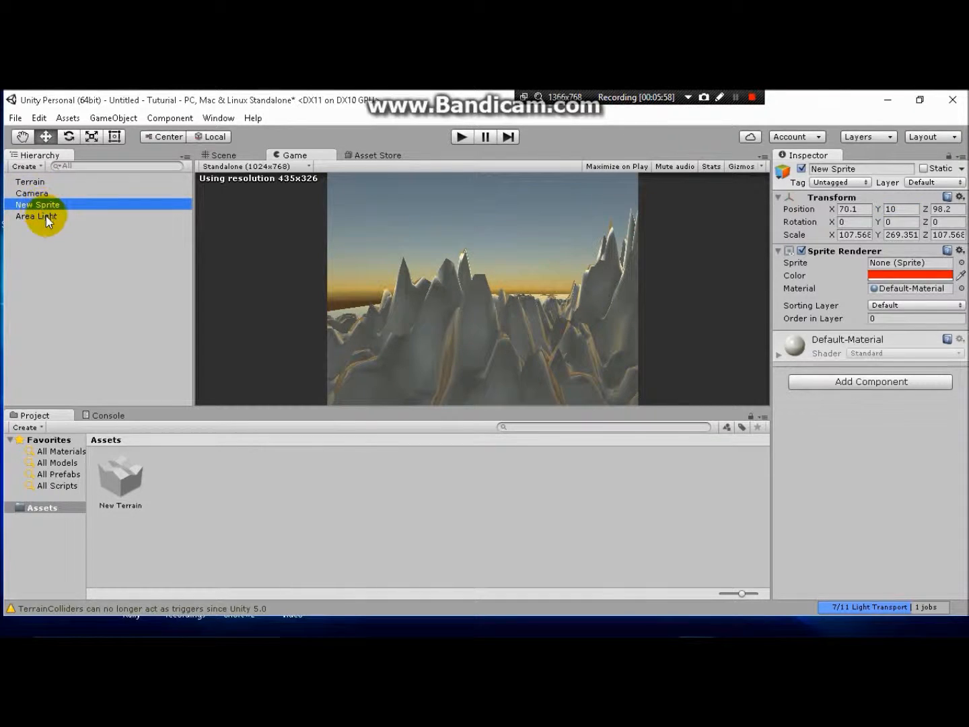
click(56, 228)
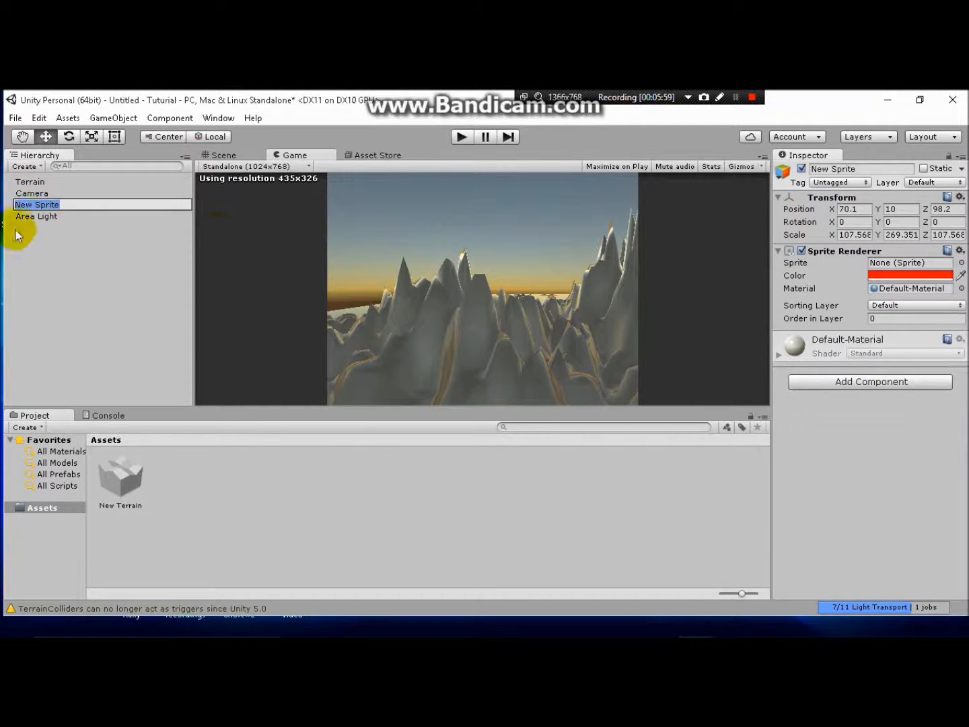
click(50, 216)
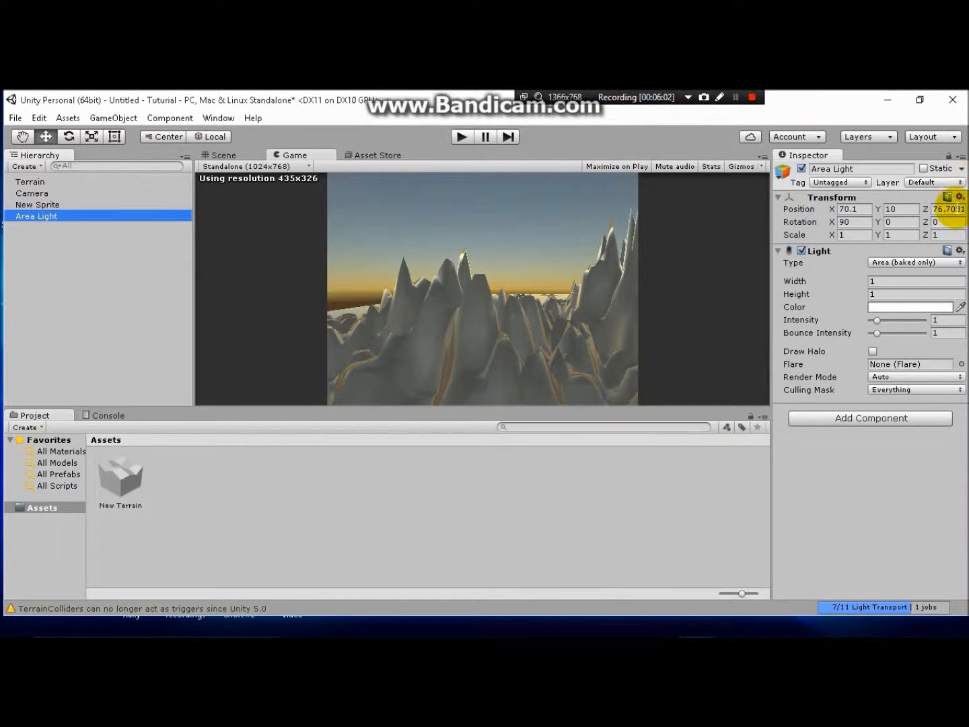
click(949, 209)
text(98.22)
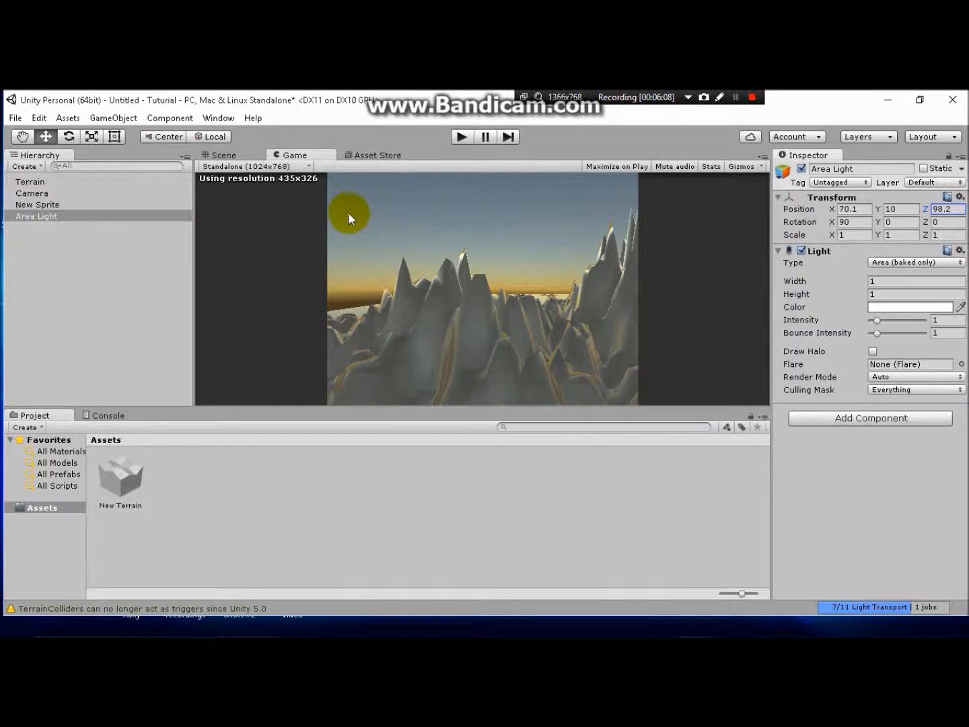
click(363, 230)
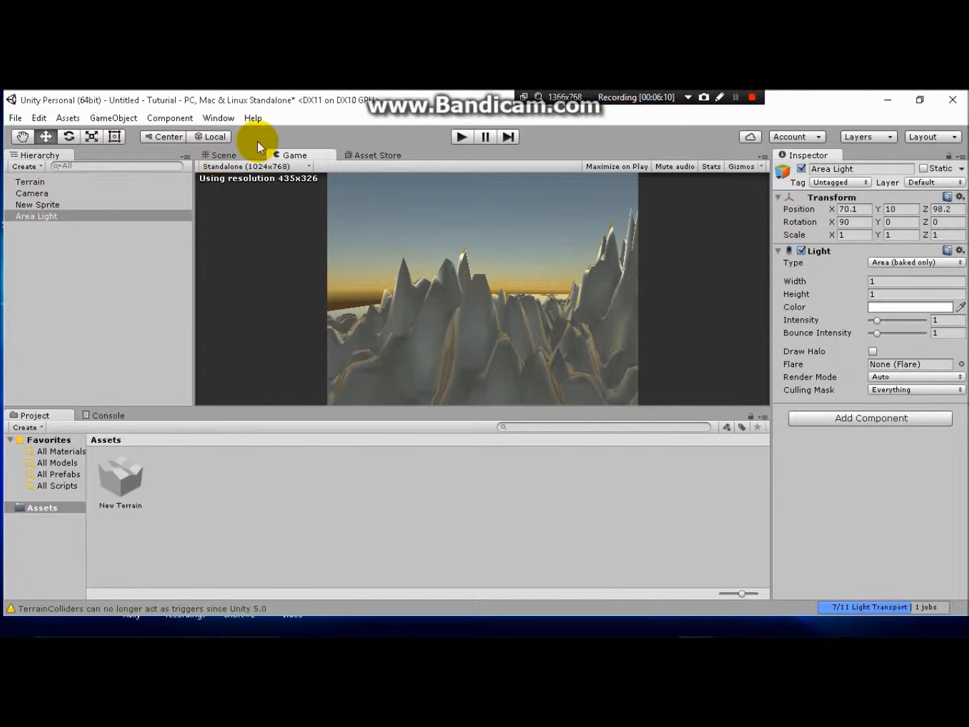
Step: Undock the Scene view into a floating window over the editor
drag(252, 152, 334, 190)
click(394, 185)
drag(354, 106, 442, 194)
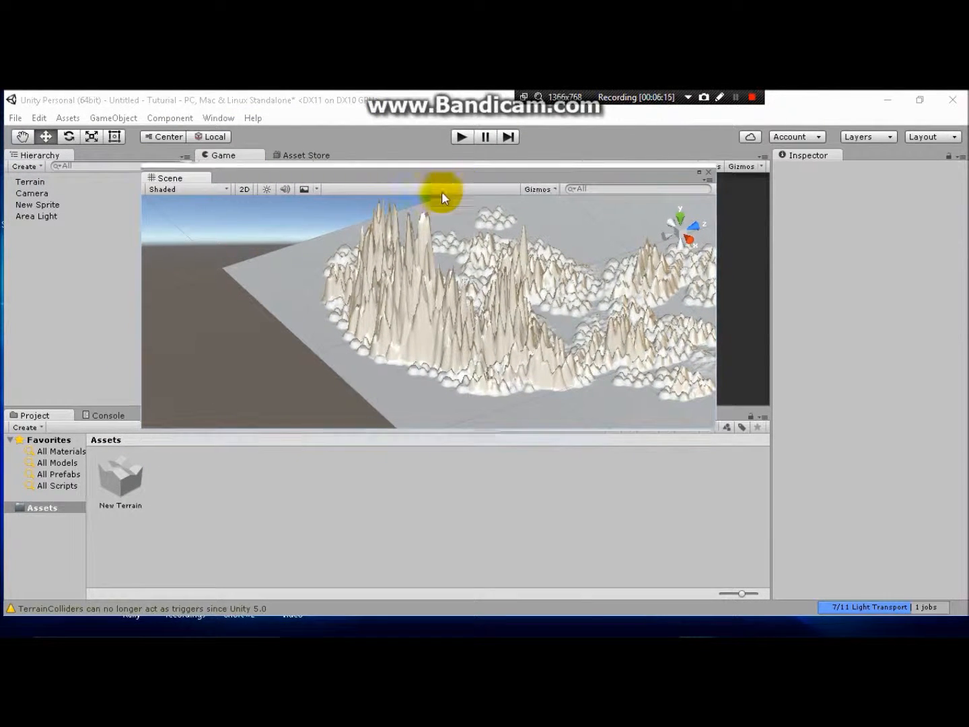
Step: Dock the Game view in its own column beside the Inspector and move the floating Scene window clear of it
drag(218, 157, 874, 210)
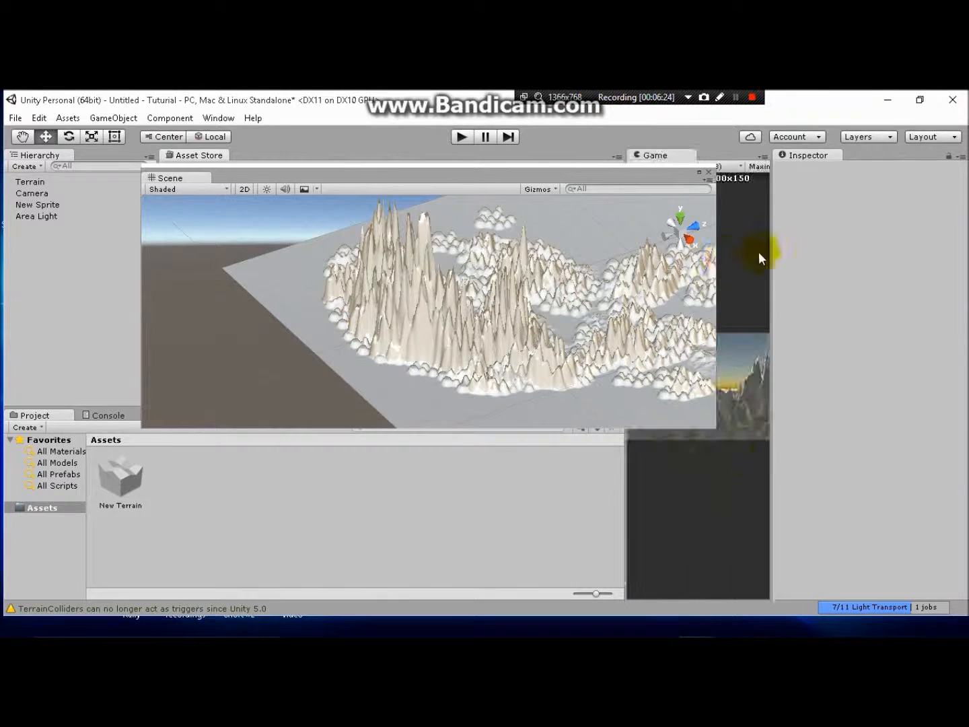
drag(375, 172, 235, 164)
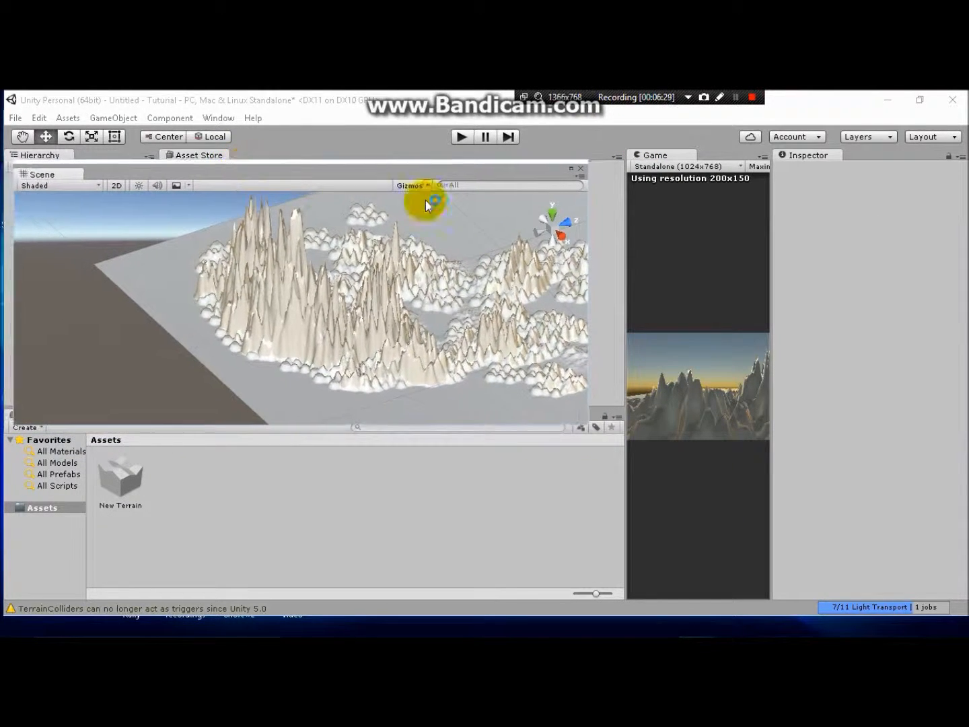
click(627, 241)
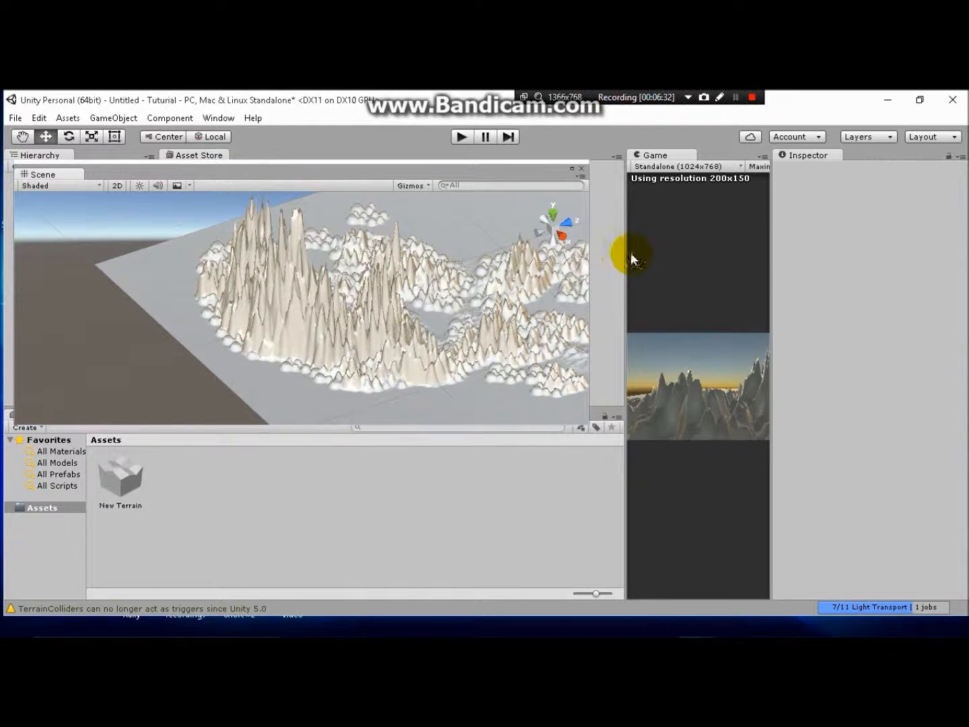